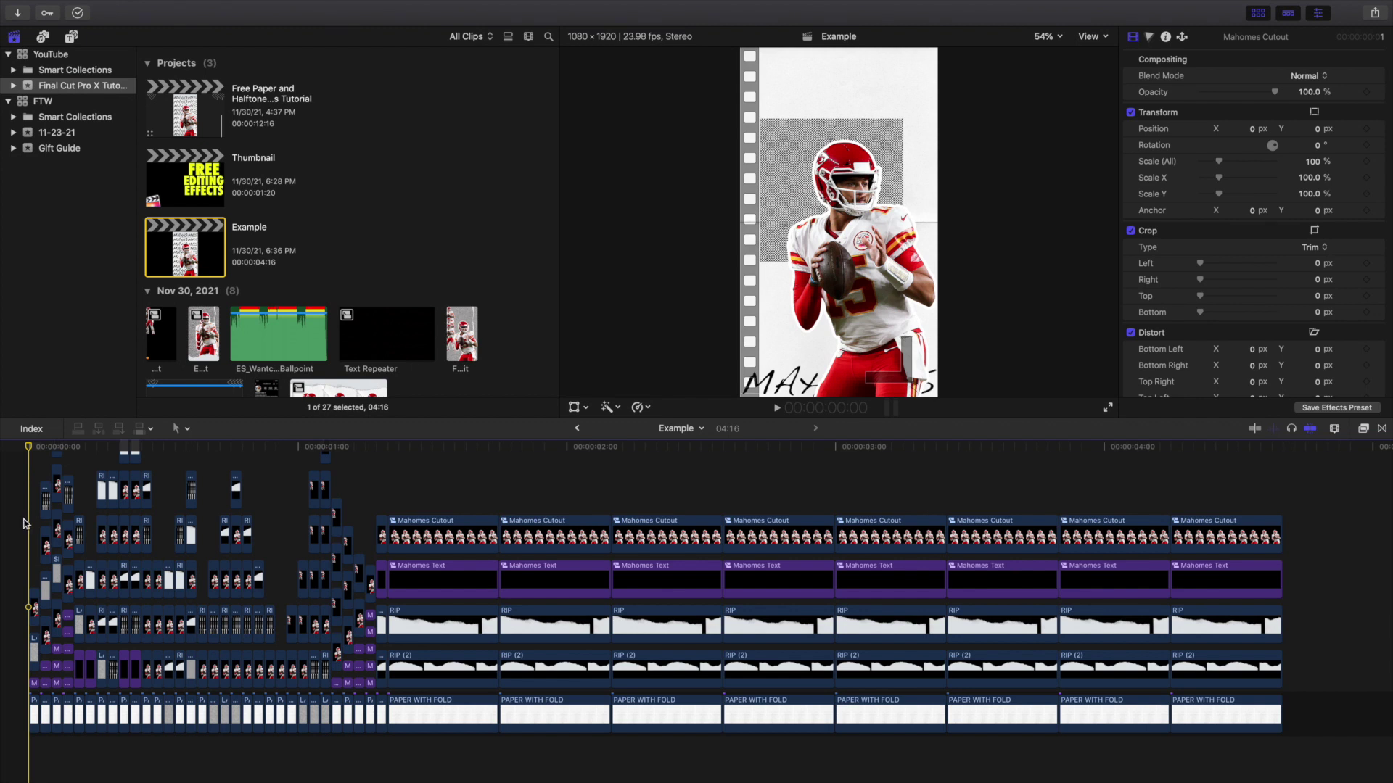
Step: Play the edit from the start twice and briefly inspect the first PAPER WITH FOLD clip
key("space")
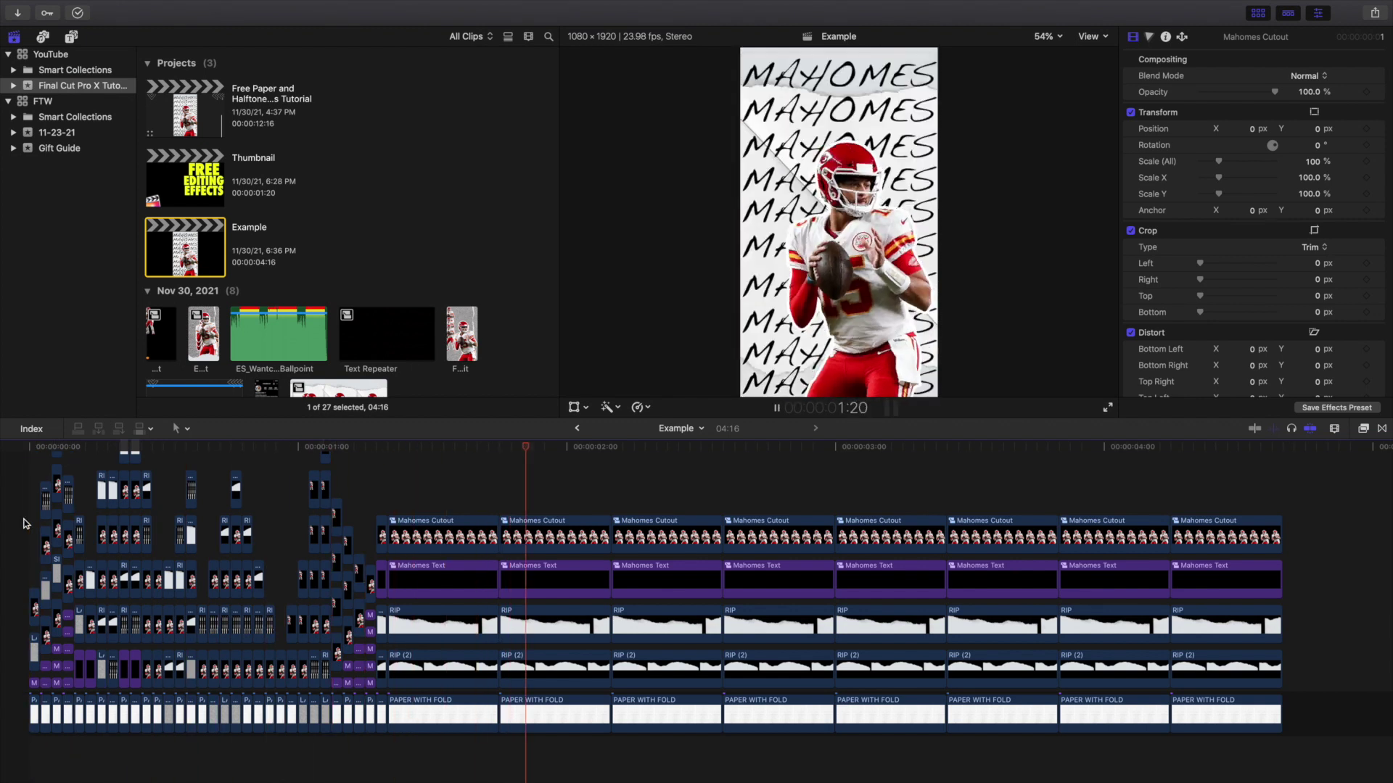
key("Home")
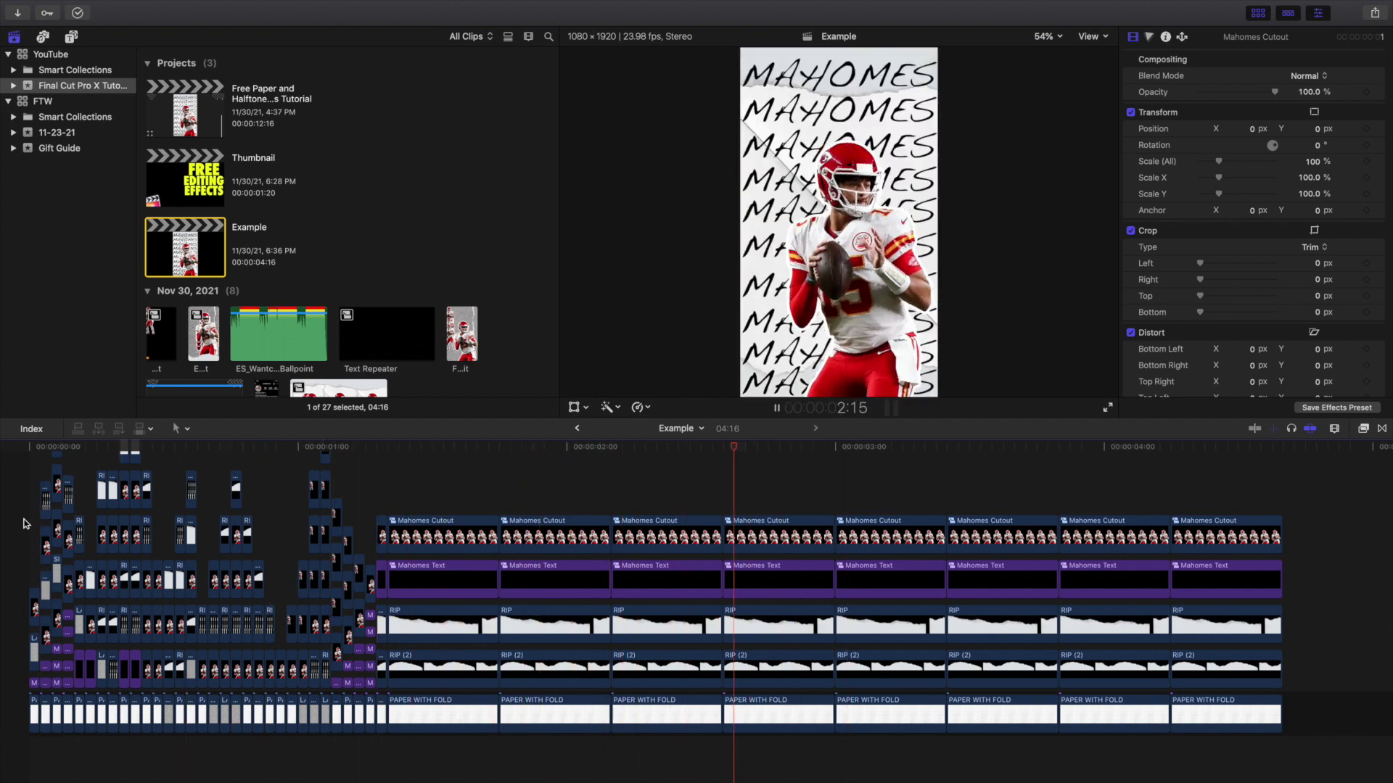
key("space")
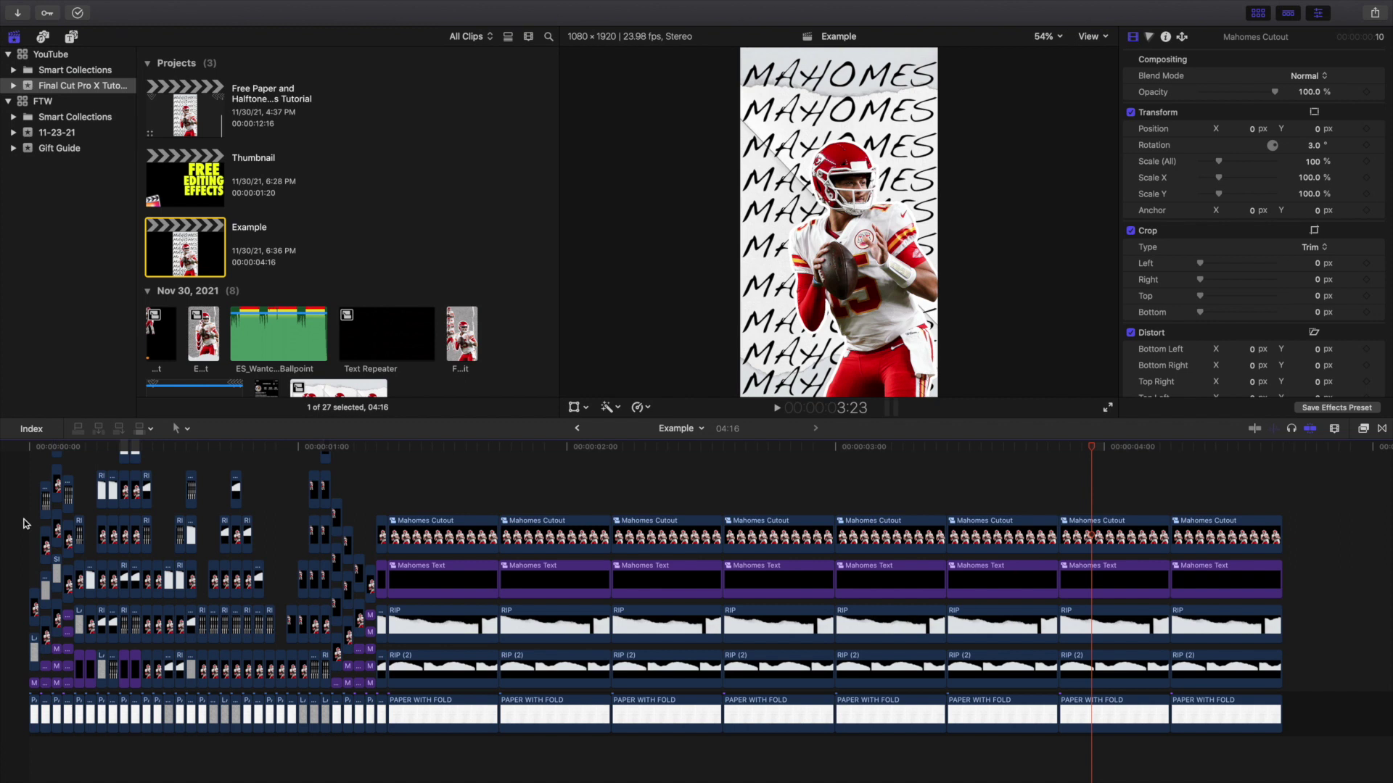
key("Home")
key("space")
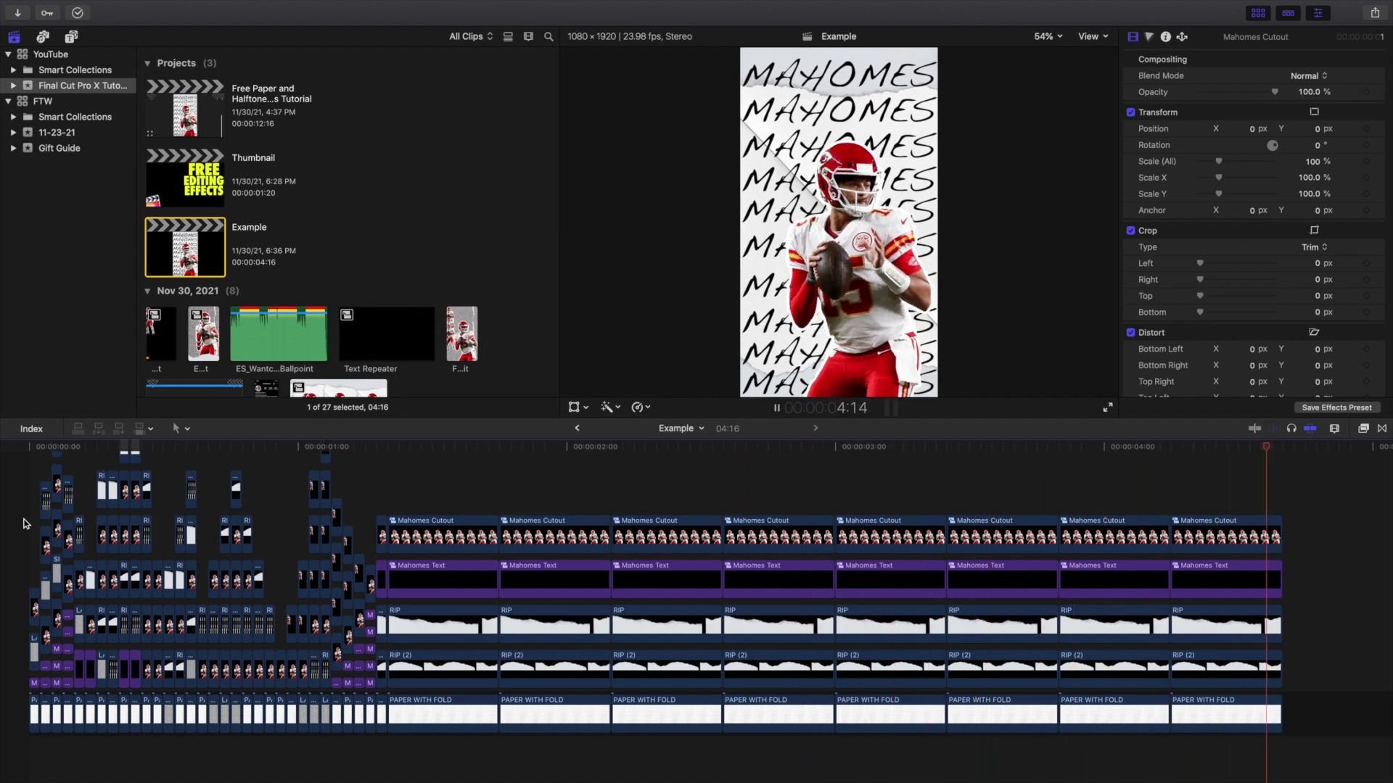
key("Home")
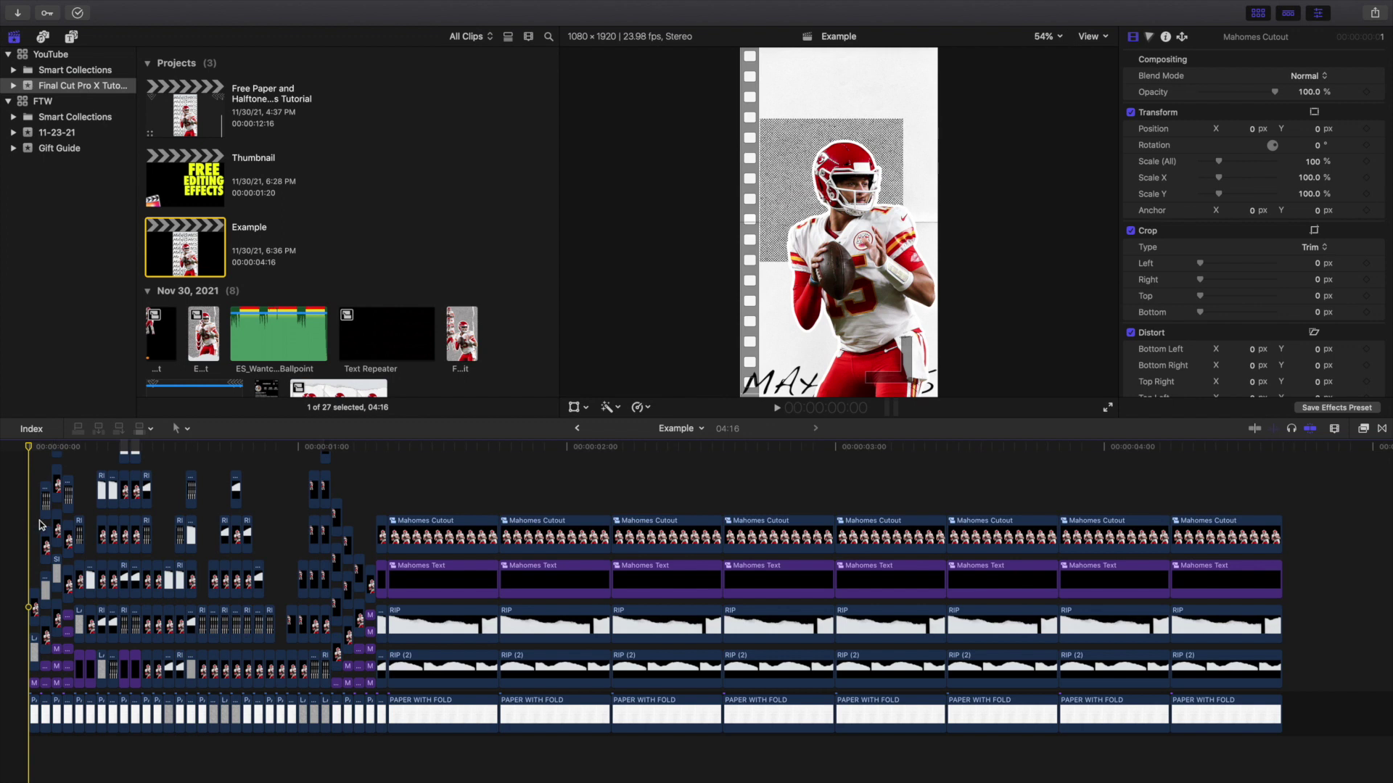
left_click(36, 708)
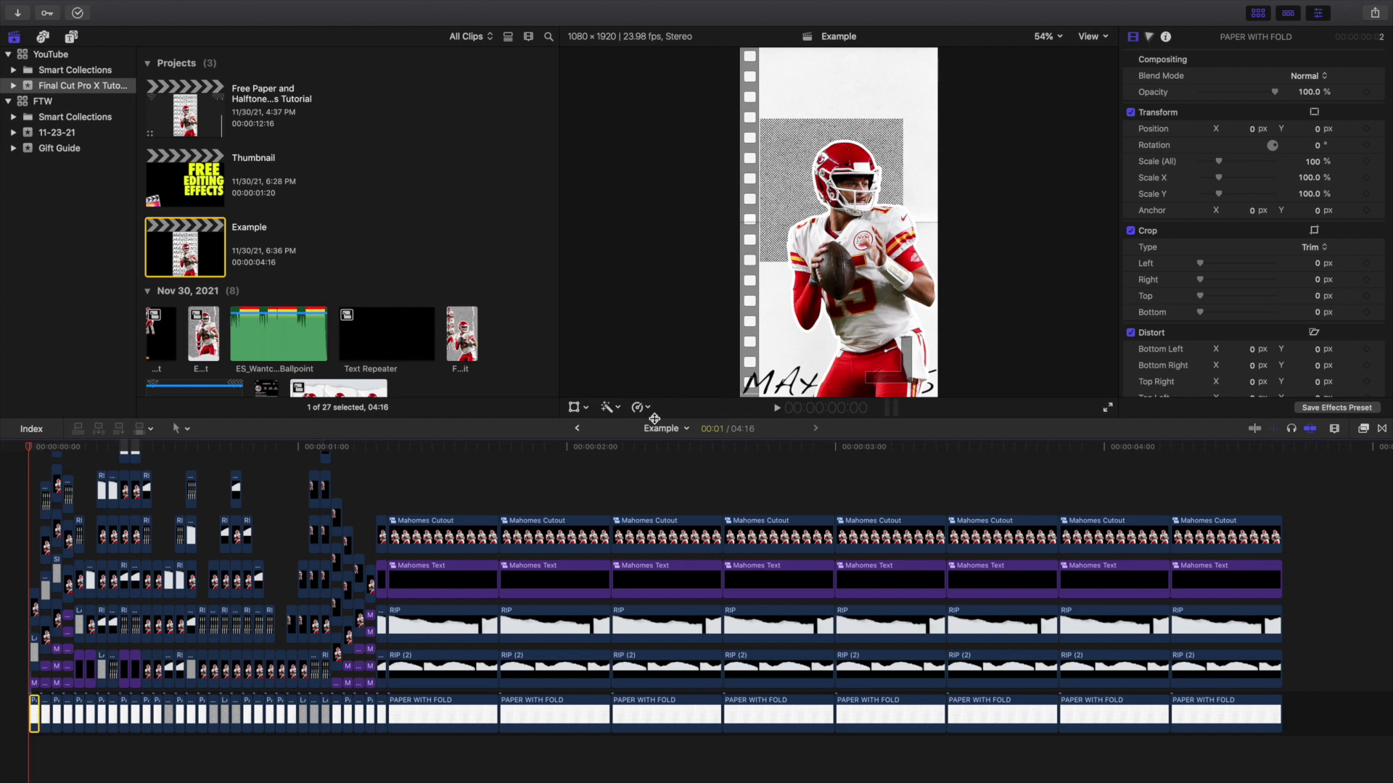
left_click(4, 546)
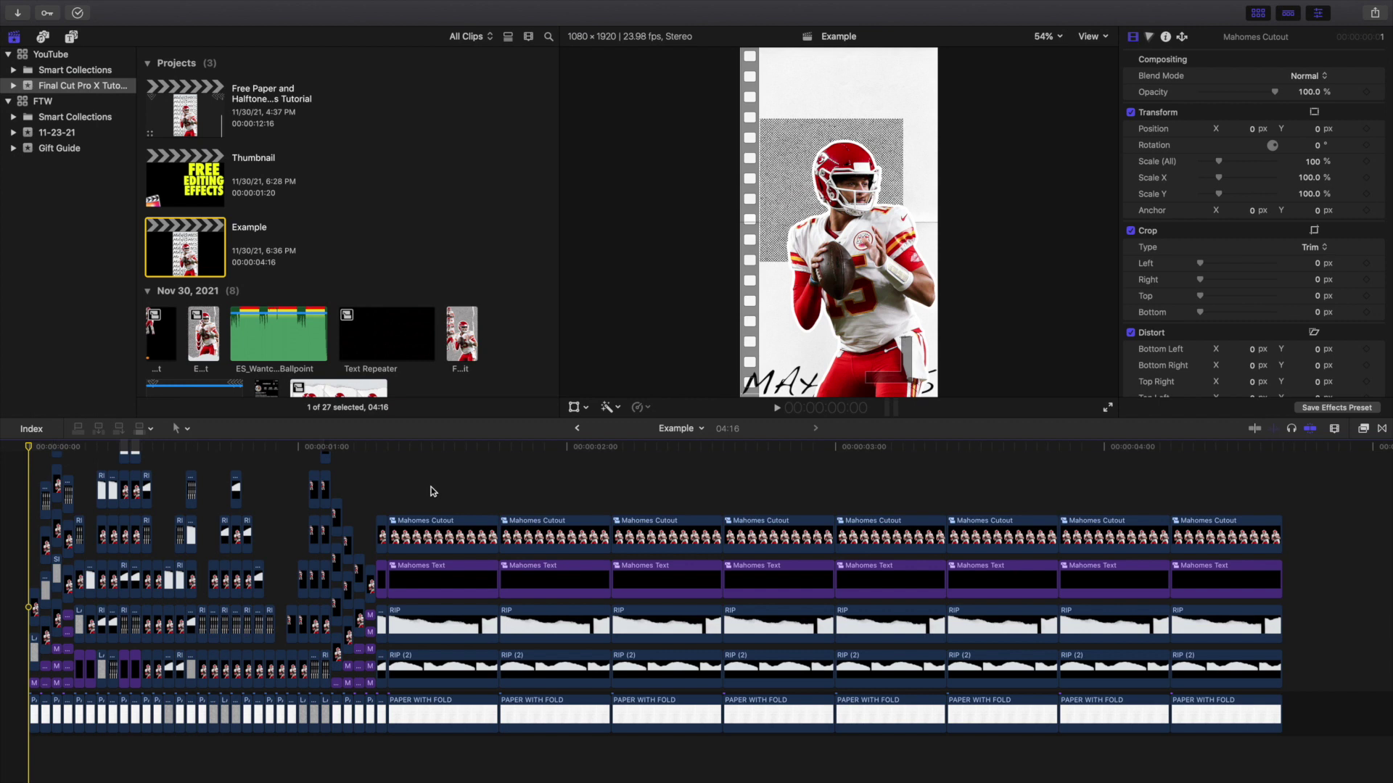
Step: Step the playhead forward eleven single frames to frame 11 with three overlapping cutouts
key("Right")
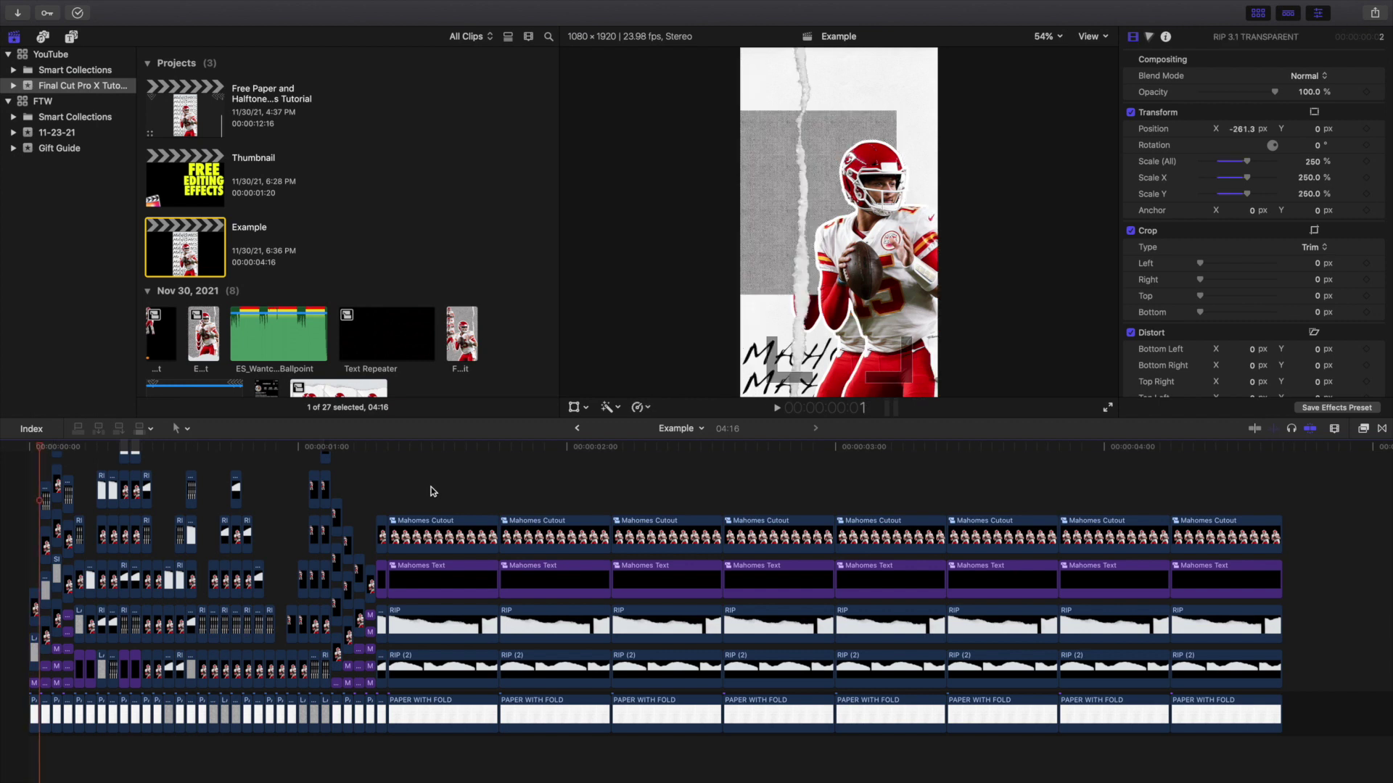
key("Right")
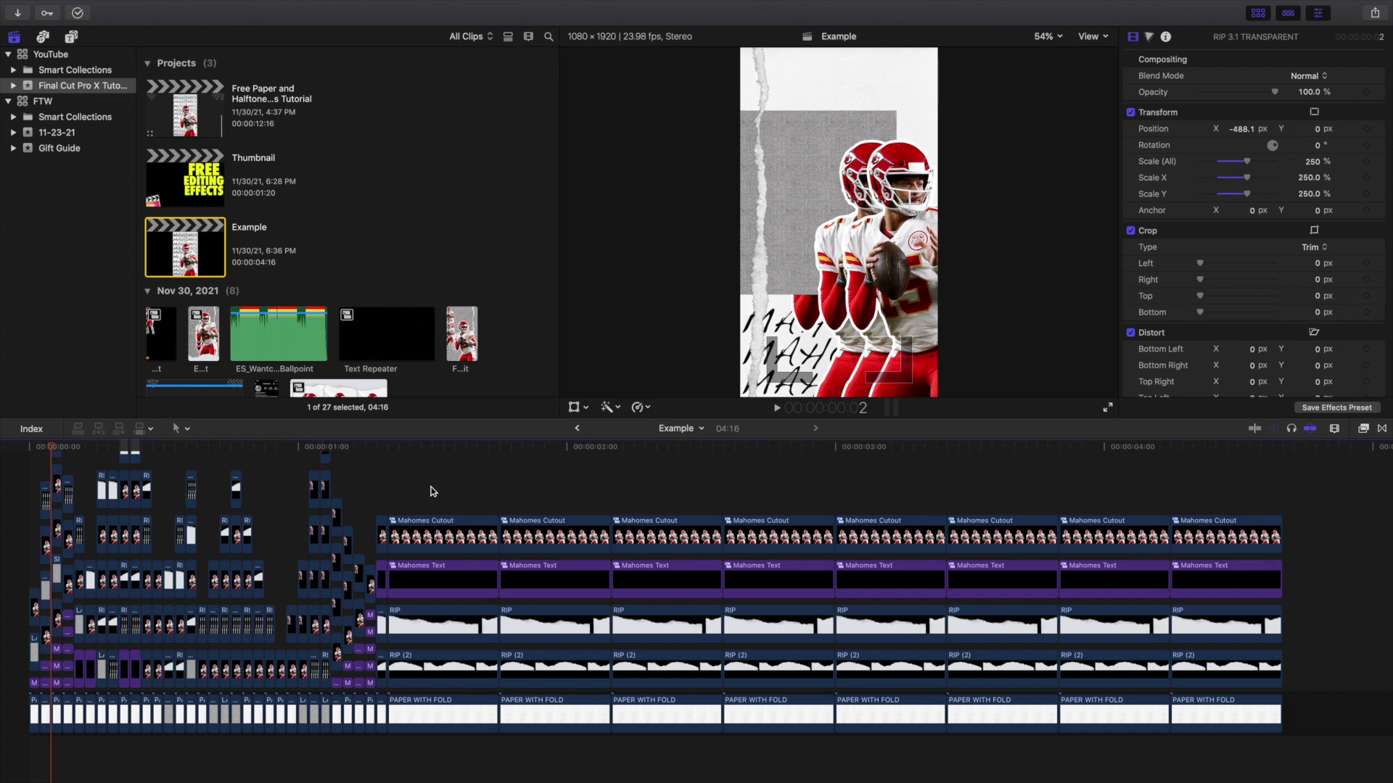
key("Right")
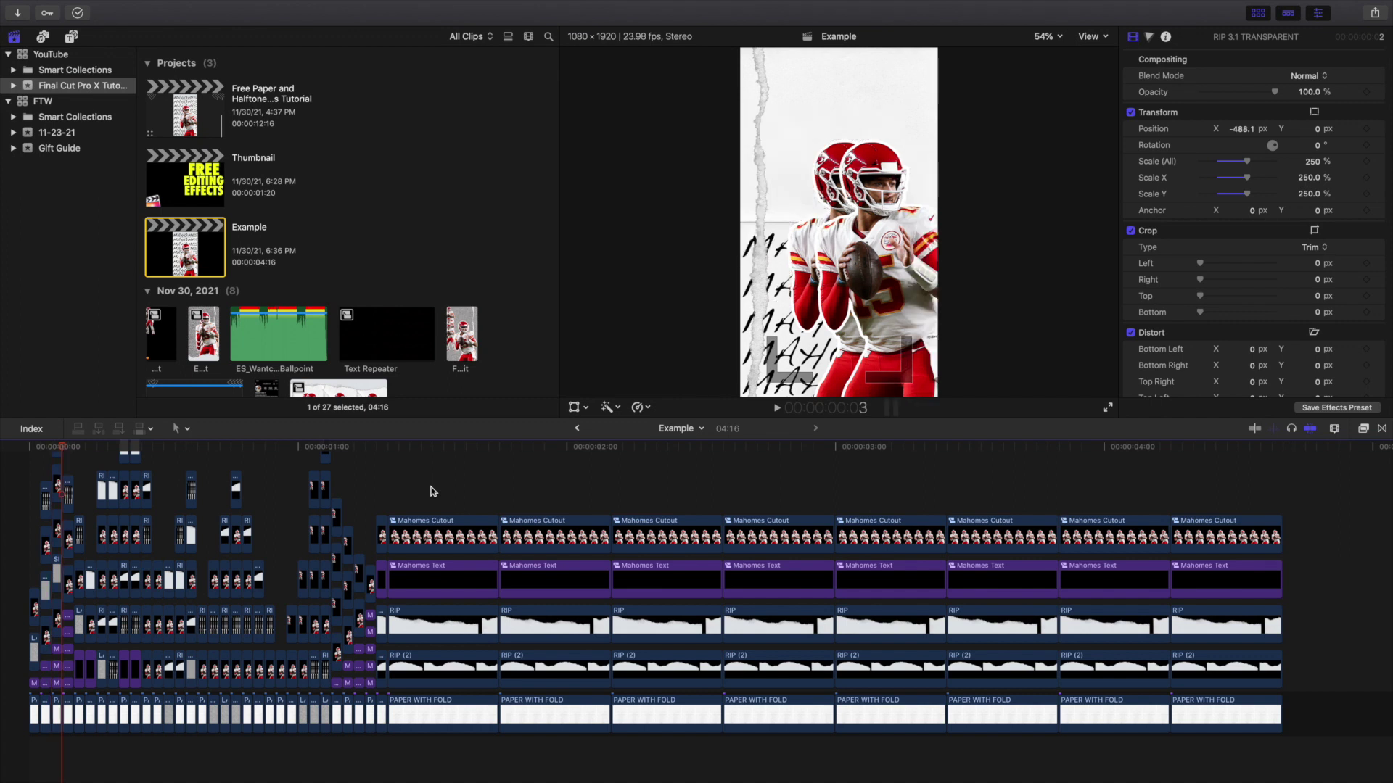
key("Right")
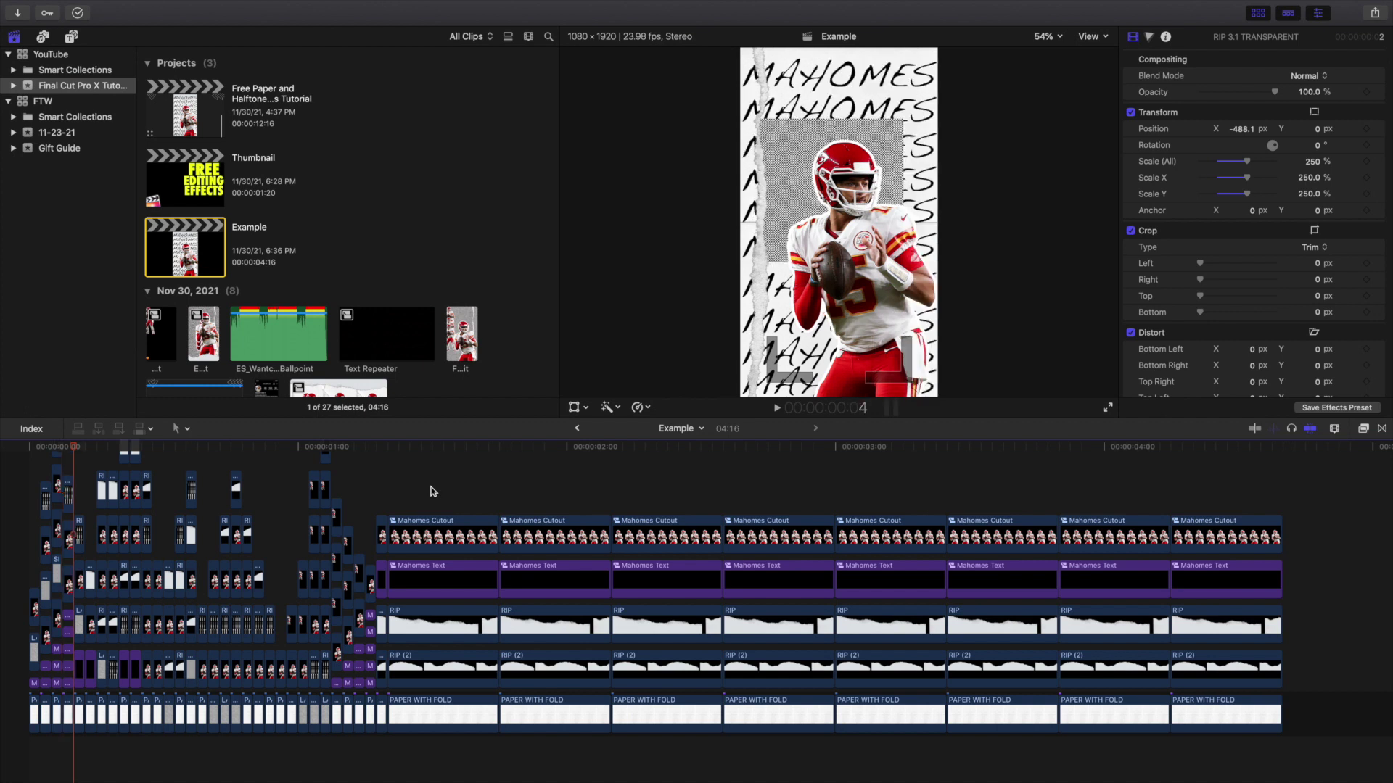
key("Right")
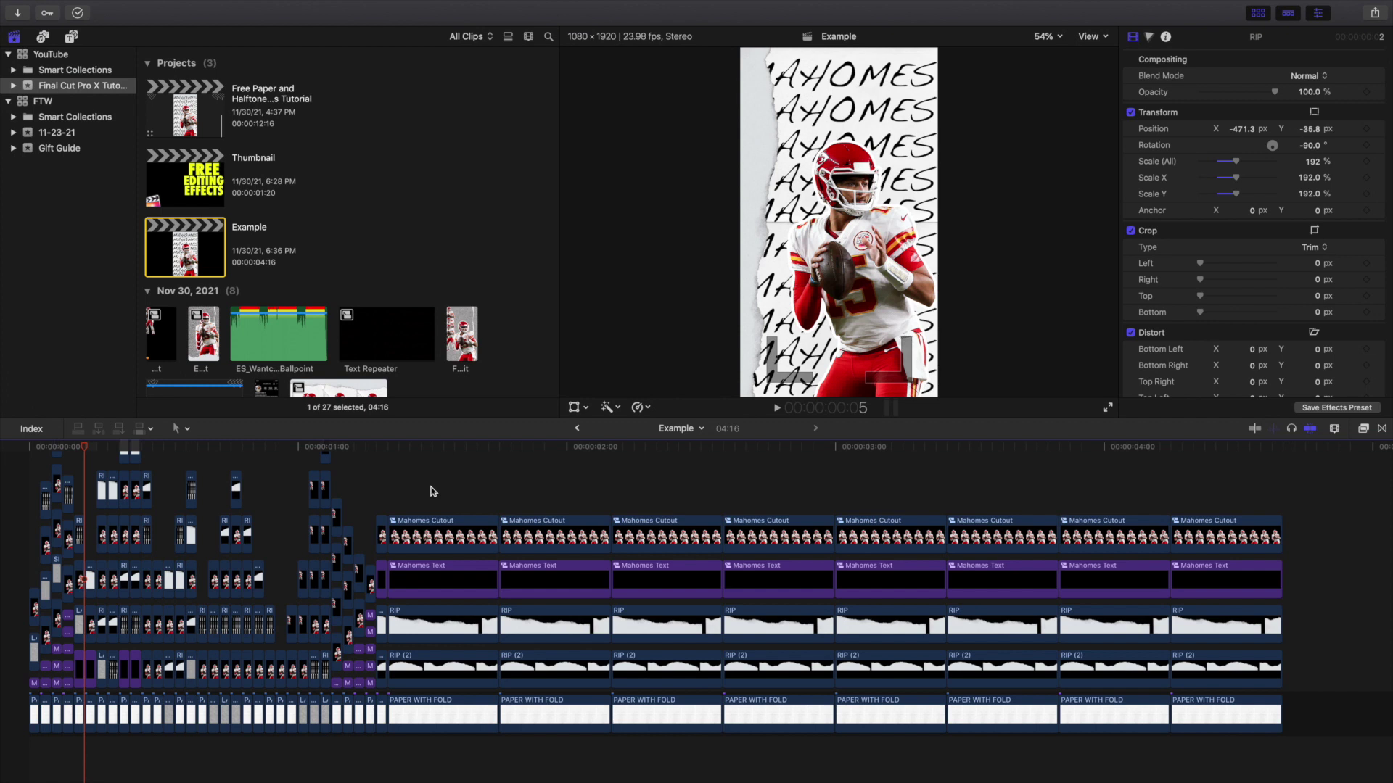
key("Right")
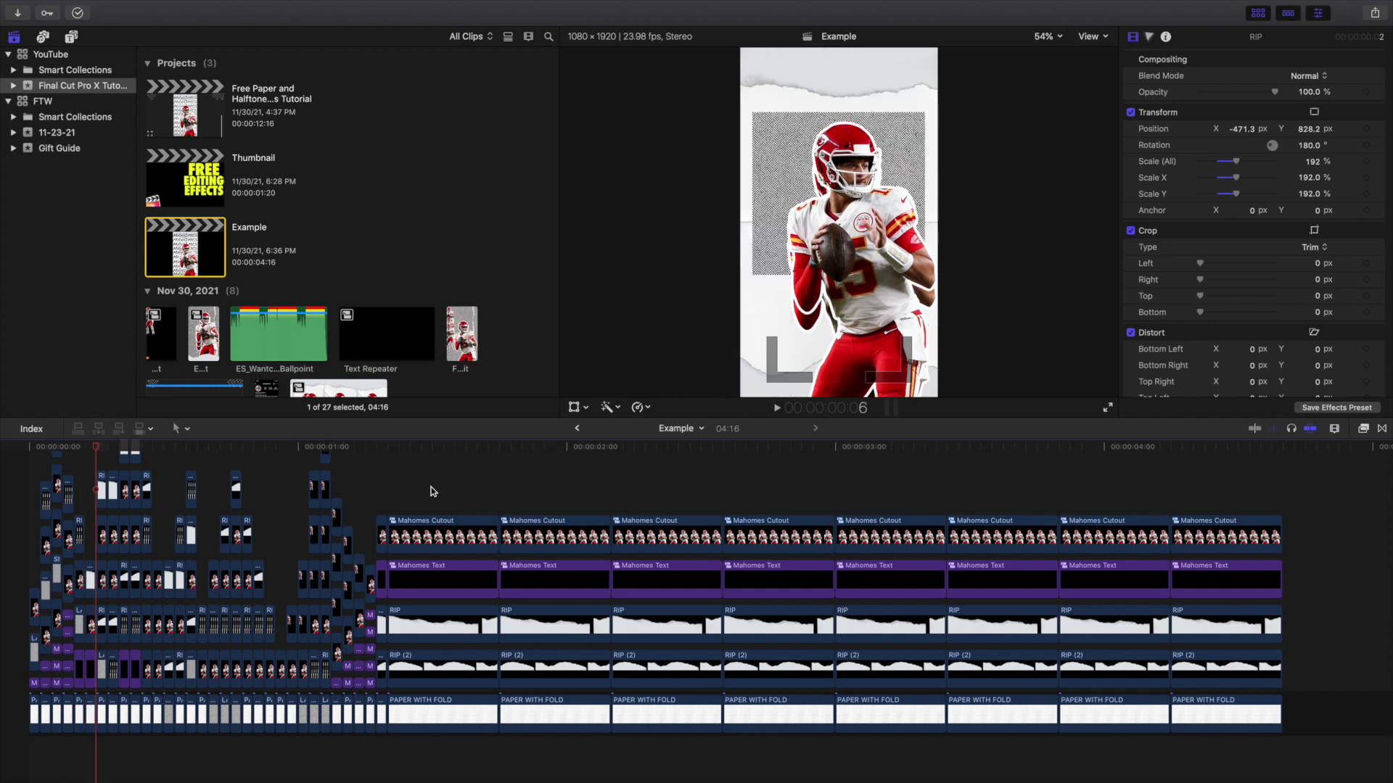
key("Right")
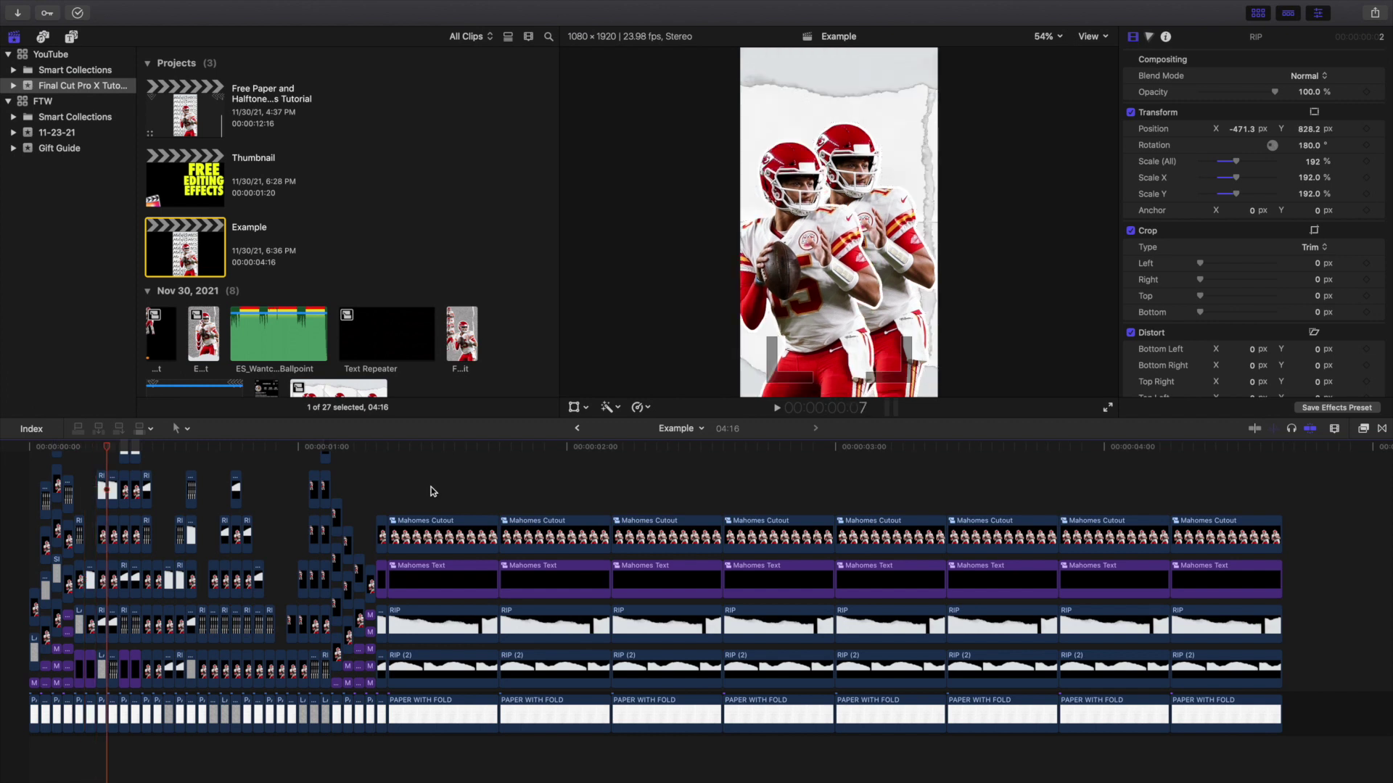
key("Right")
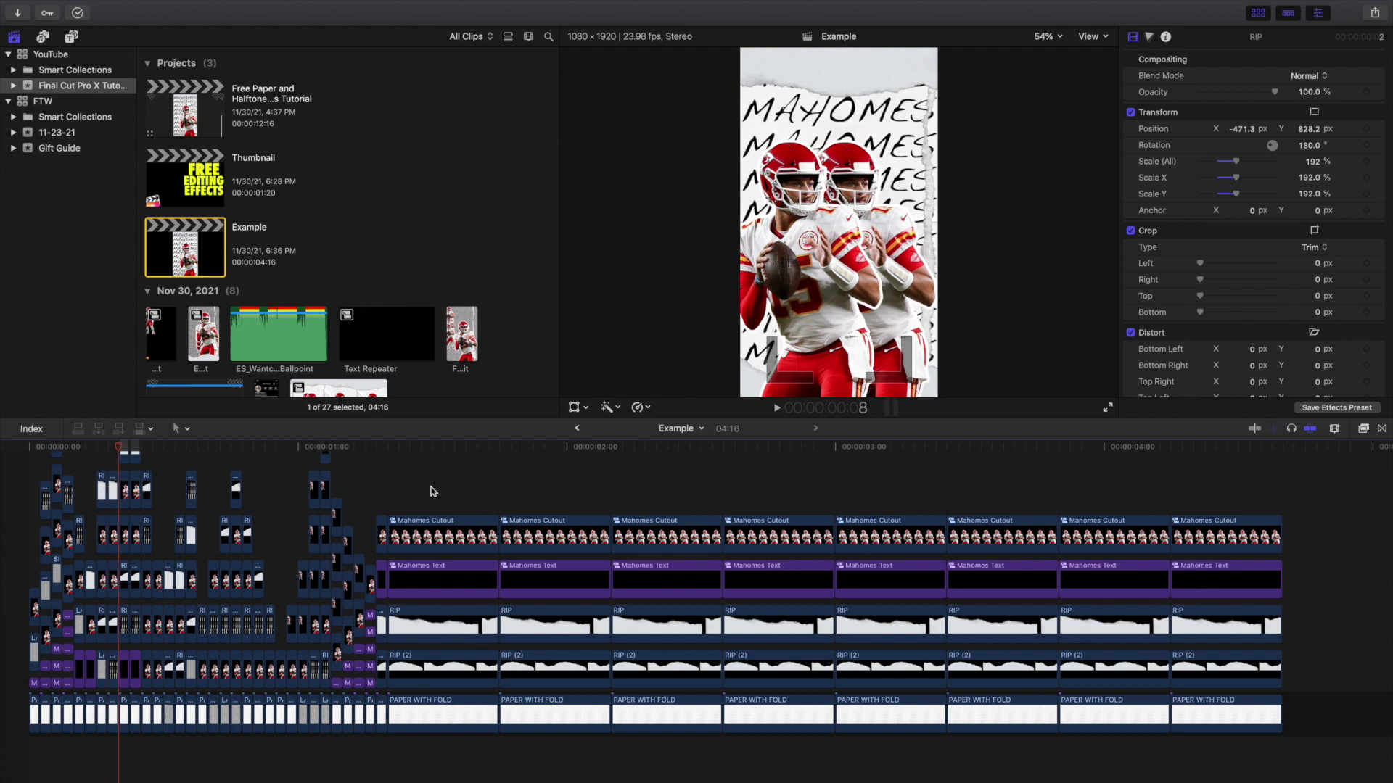
key("Right")
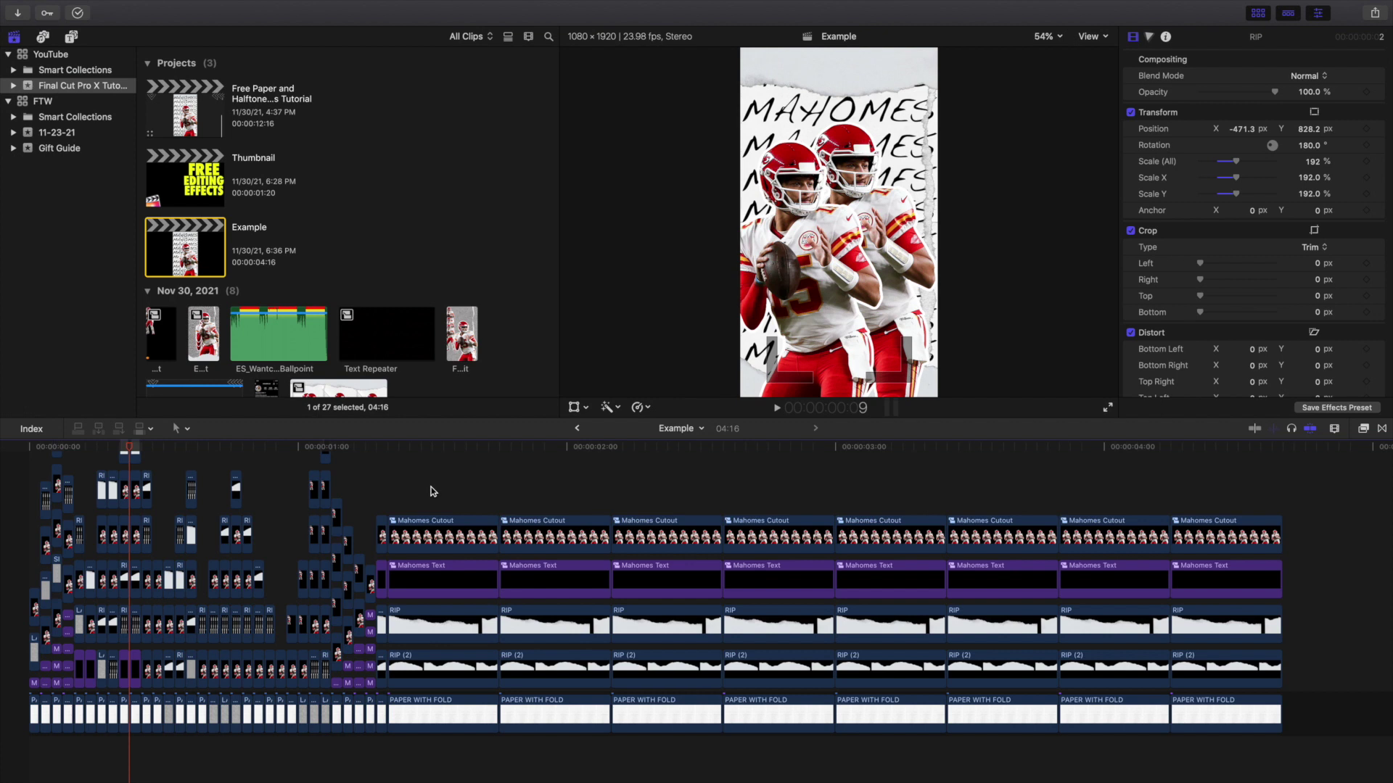
key("Right")
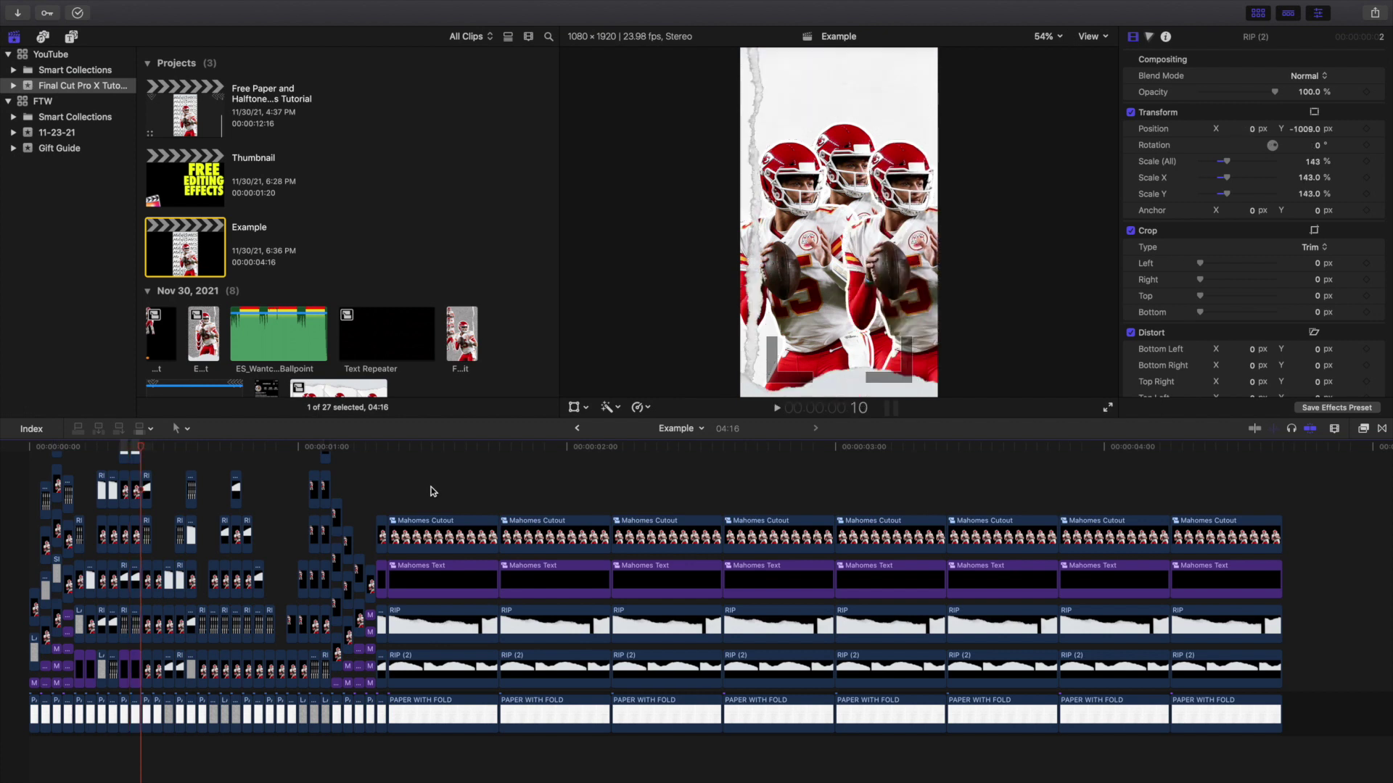
key("Right")
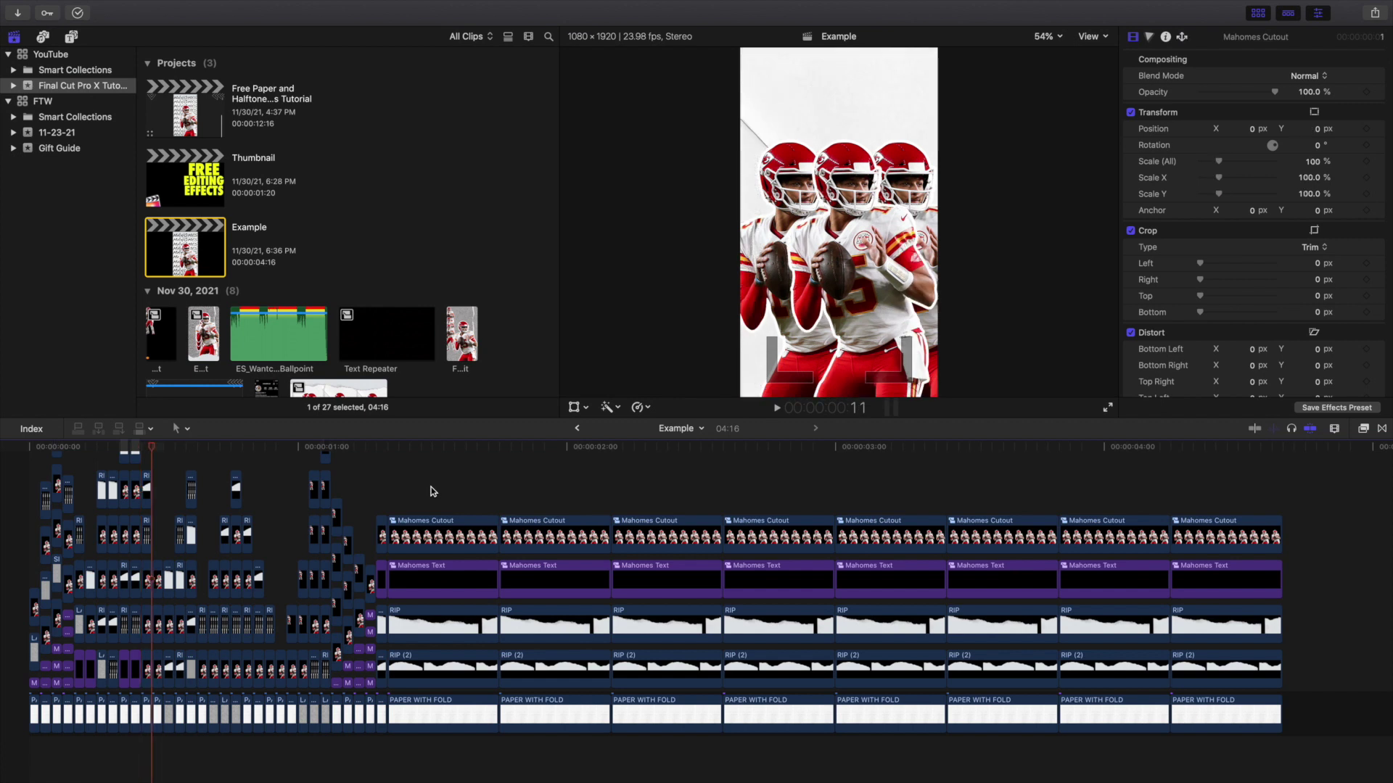
Step: Step frame by frame from 00:00:00:17 through the paper rip until a small Mahomes cutout appears
key("Right")
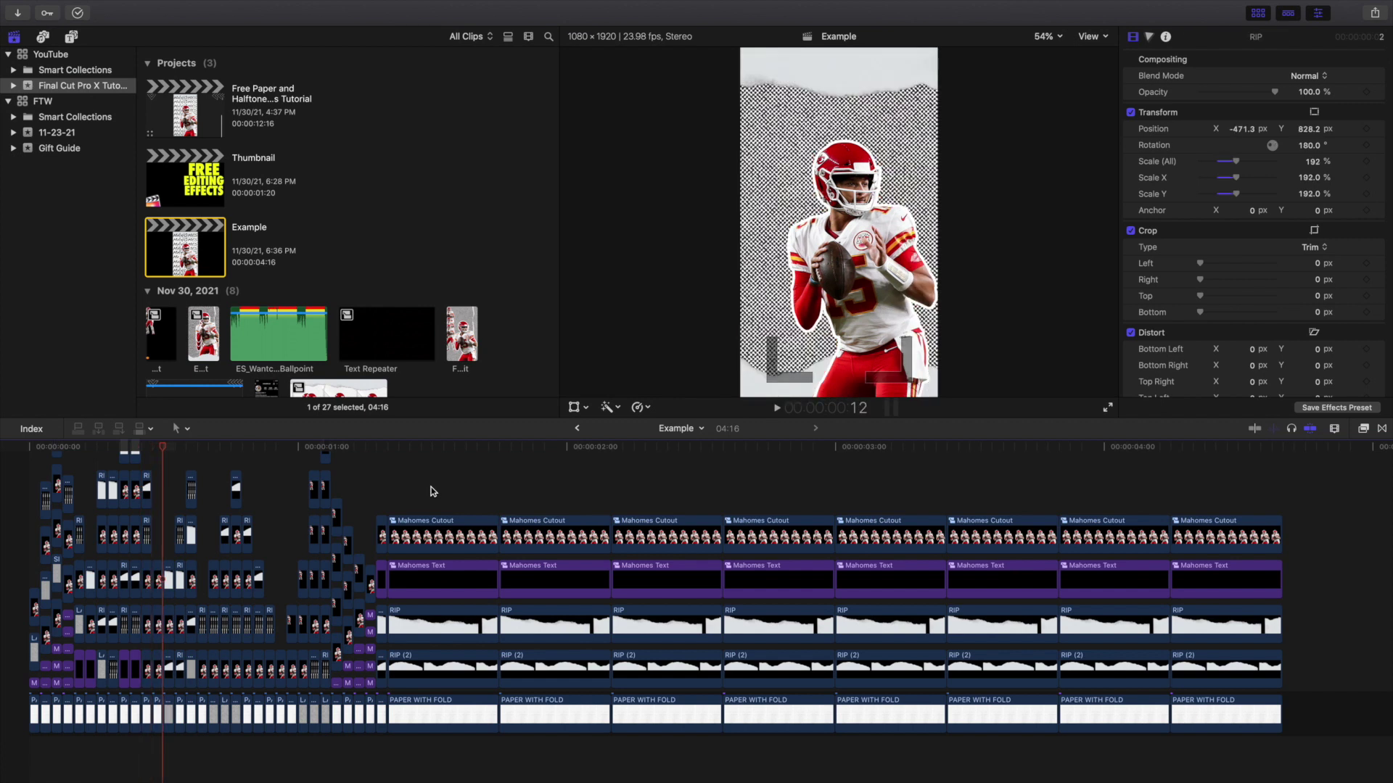
key("Right")
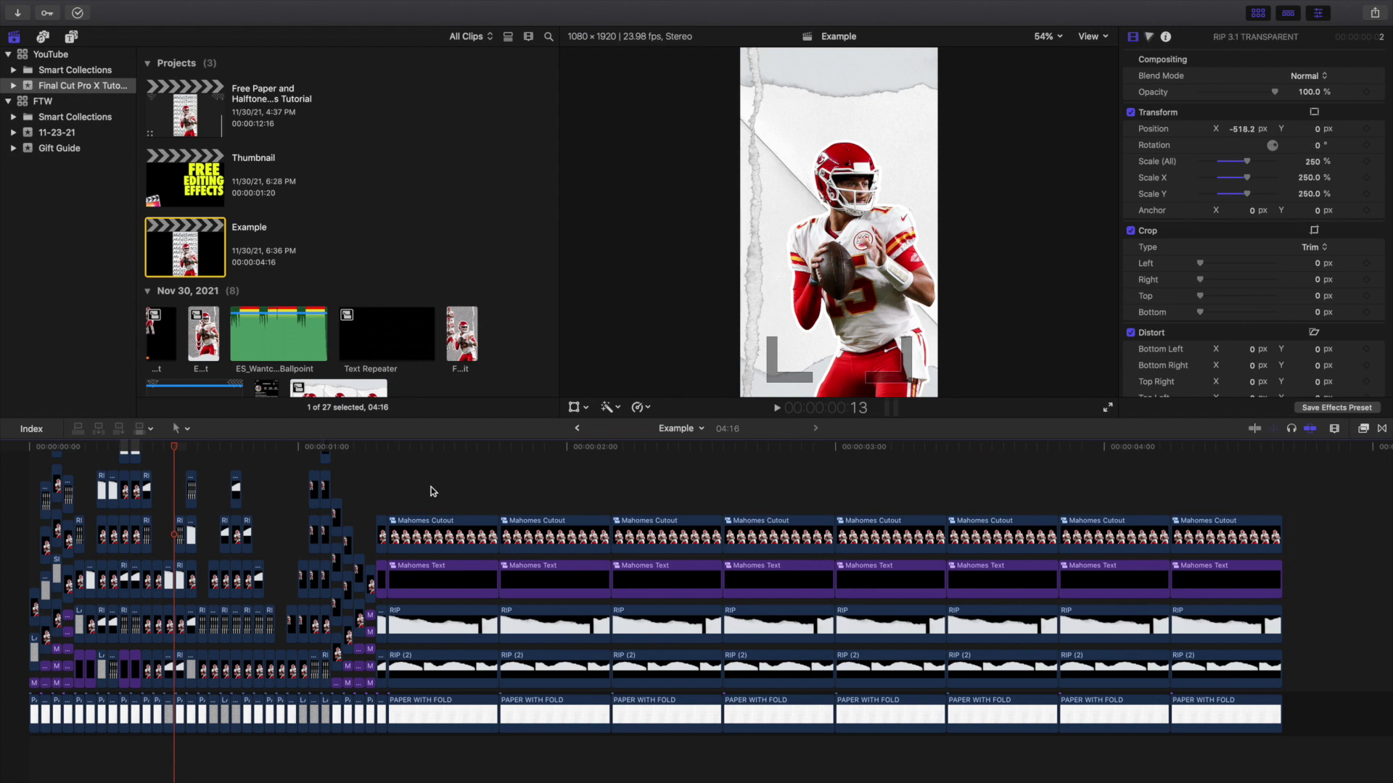
key("Right")
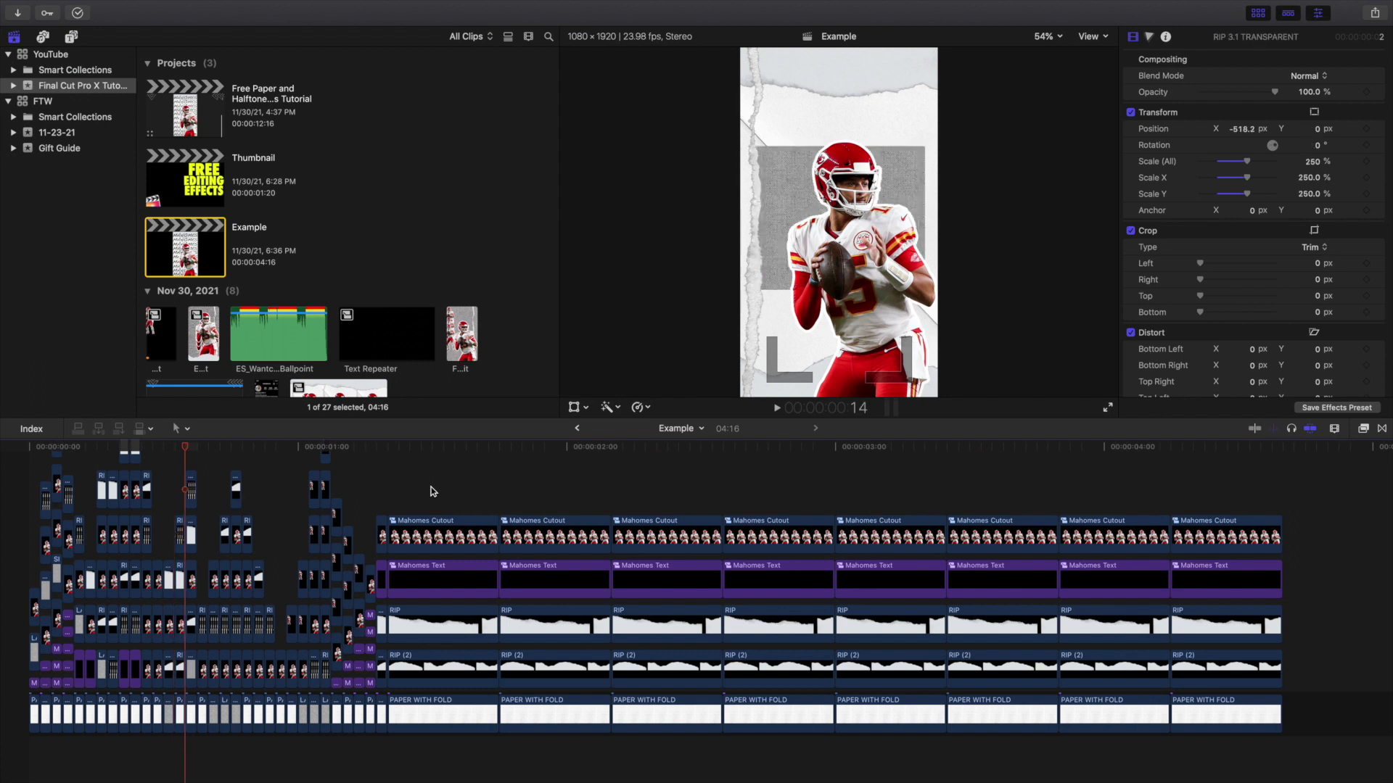
key("Right")
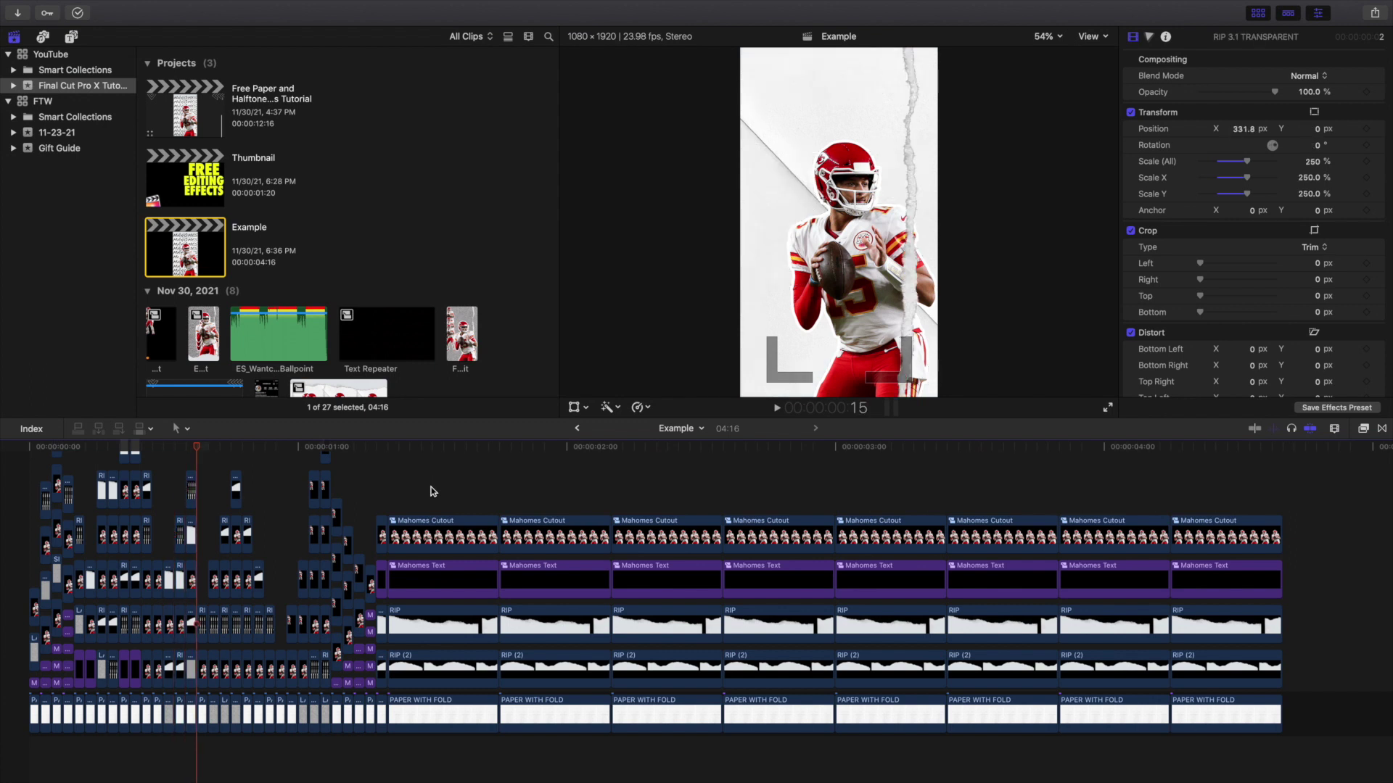
key("Right")
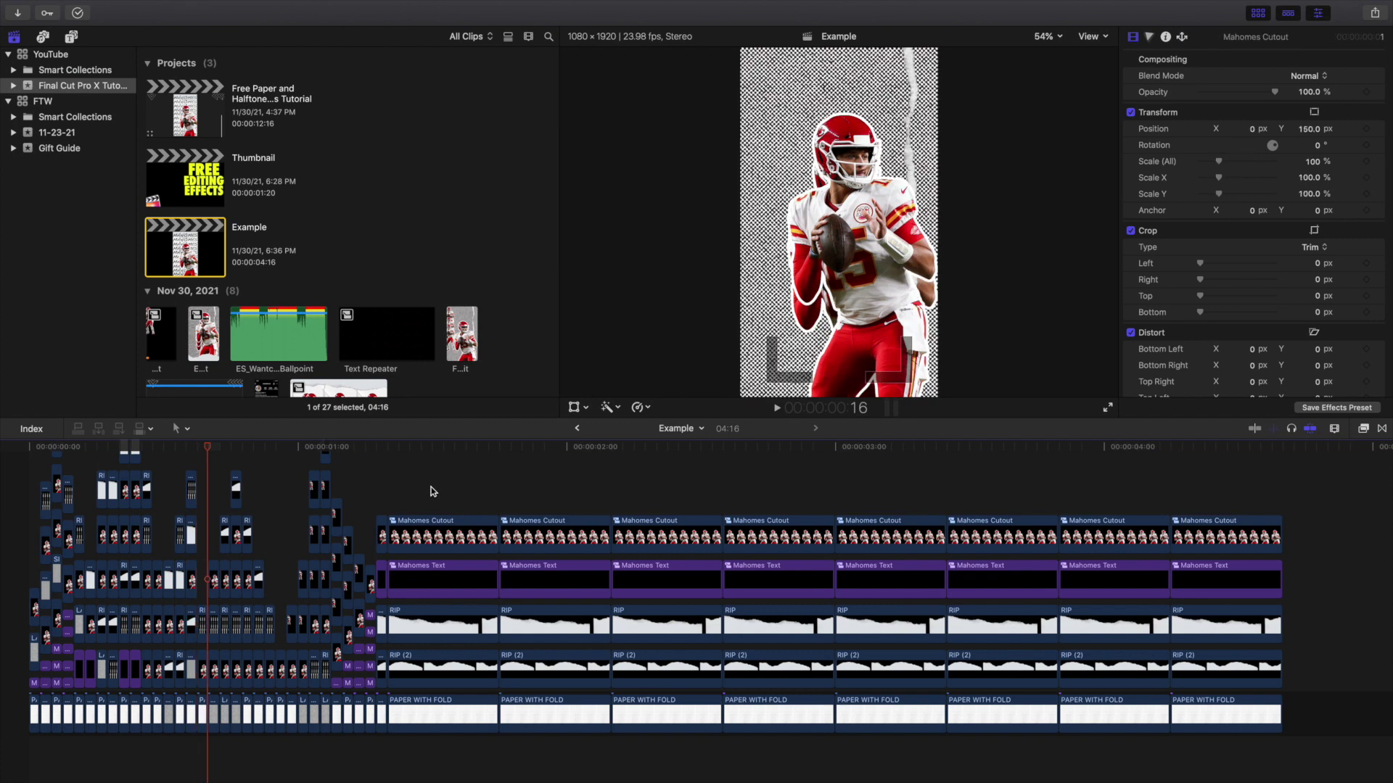
key("Right")
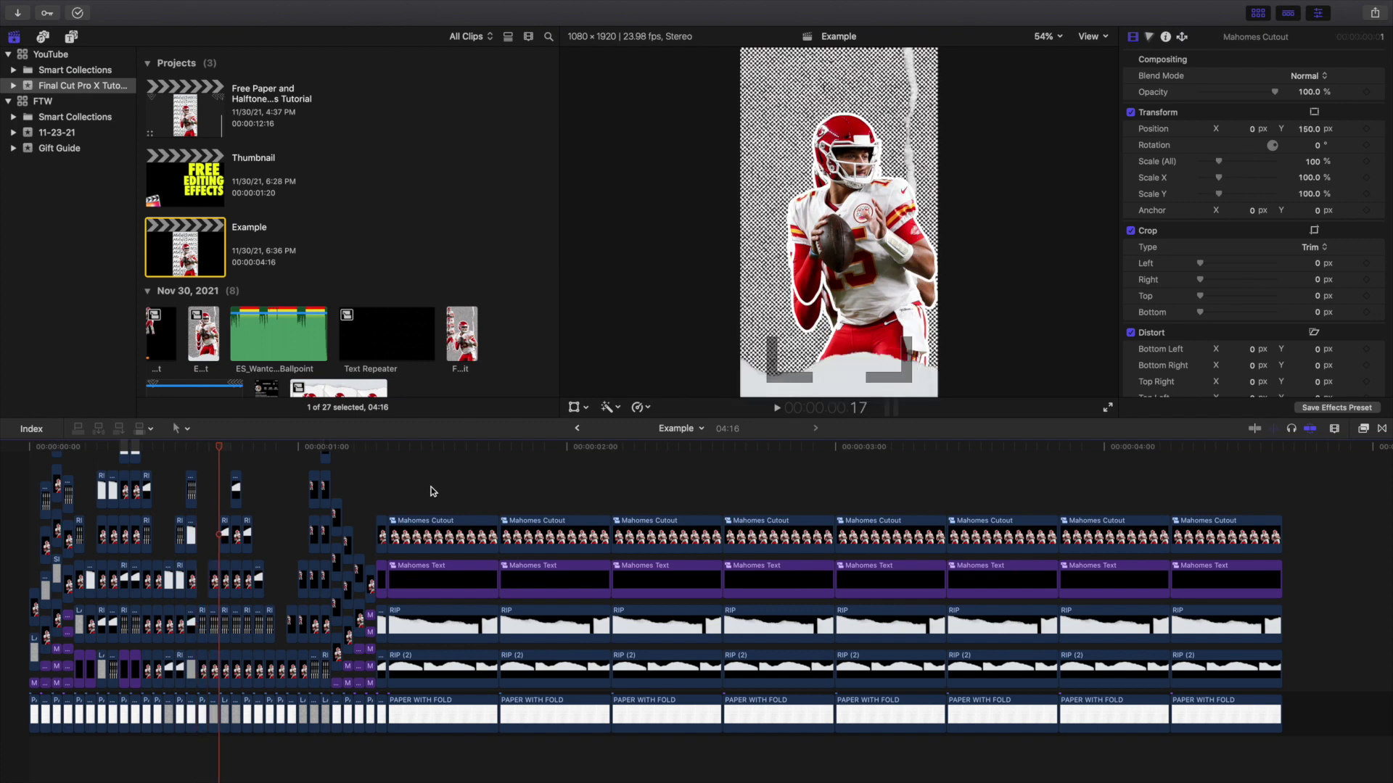
key("Right")
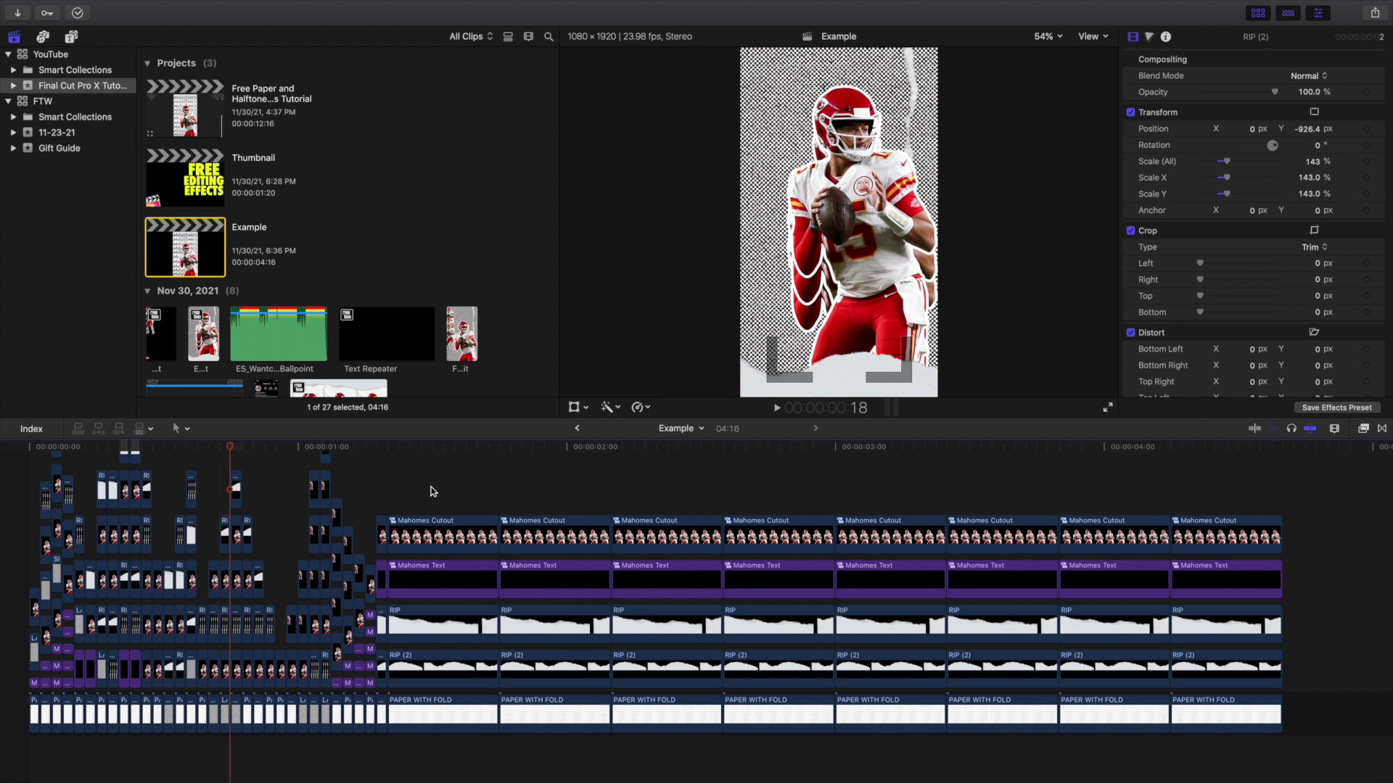
key("Right")
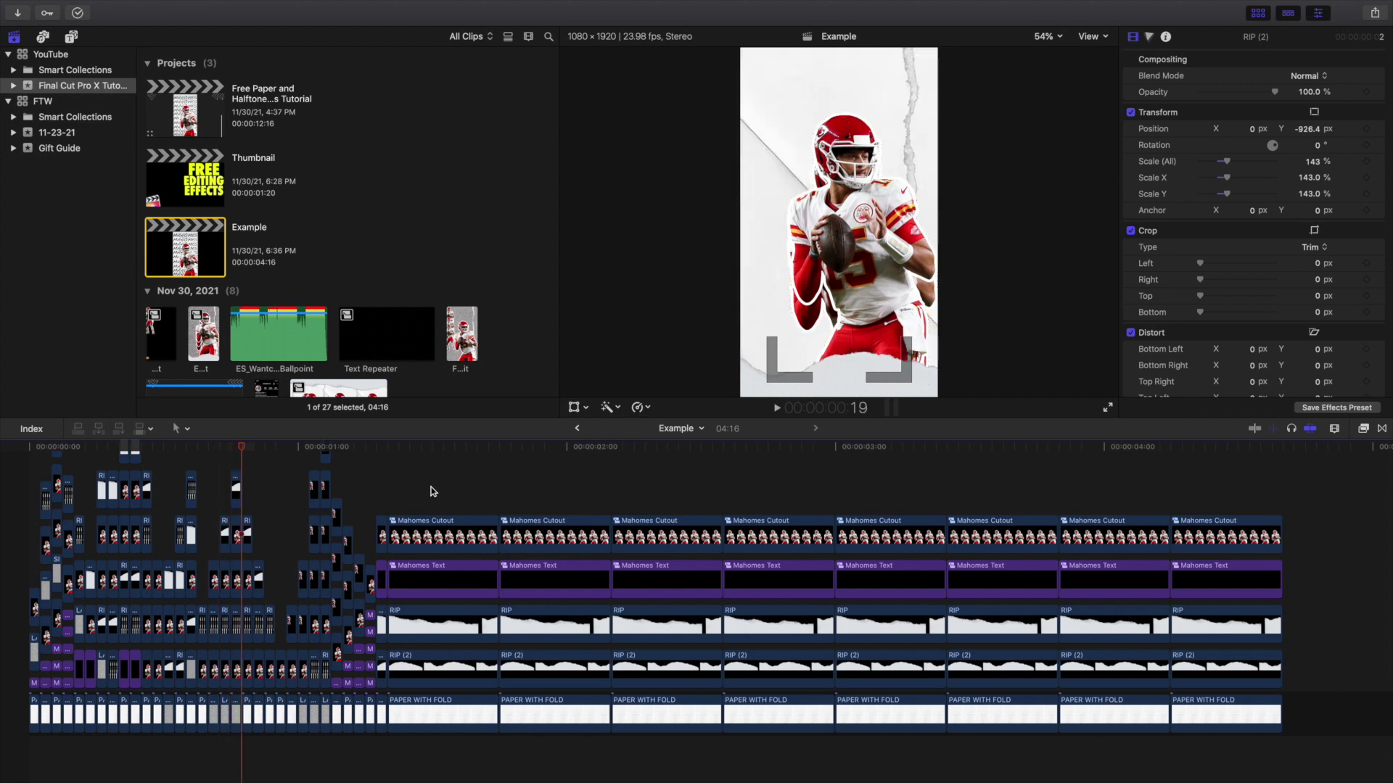
key("Right")
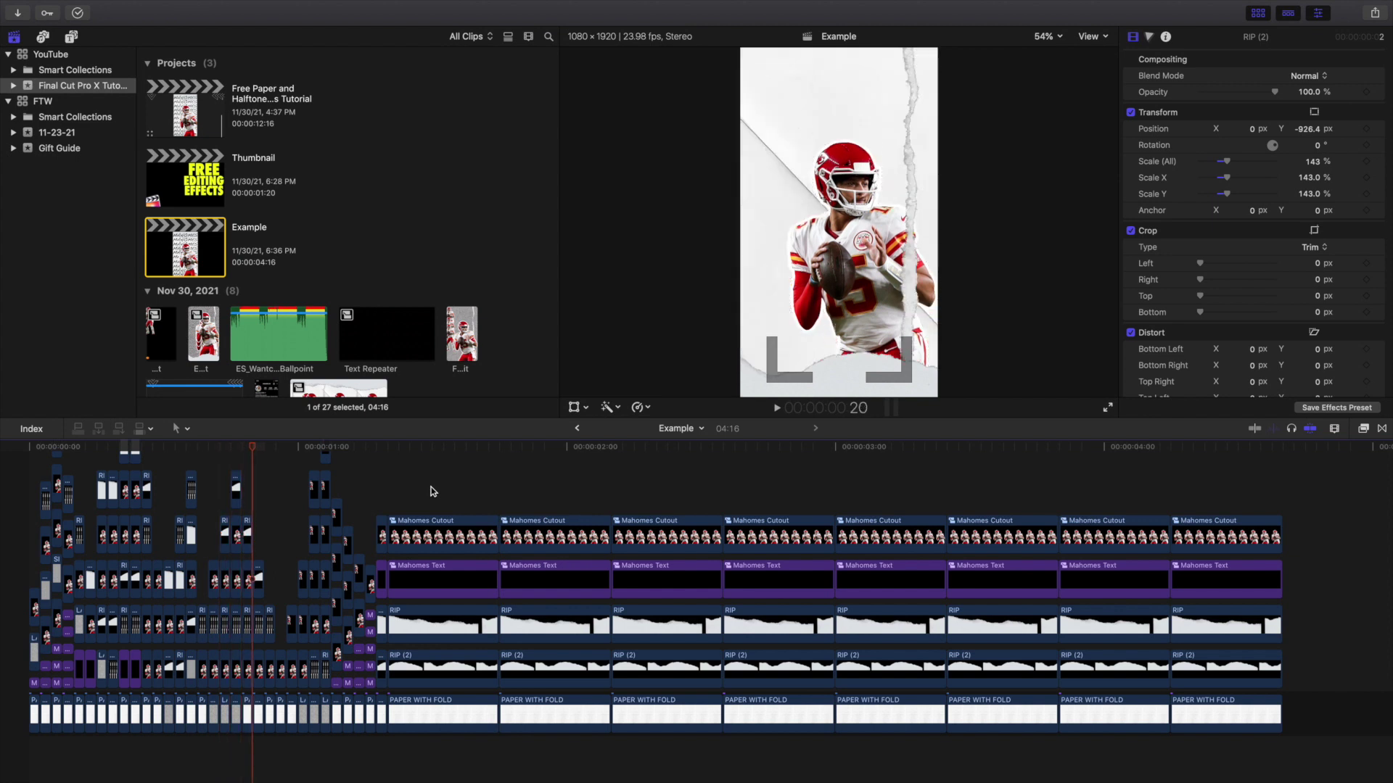
key("Right")
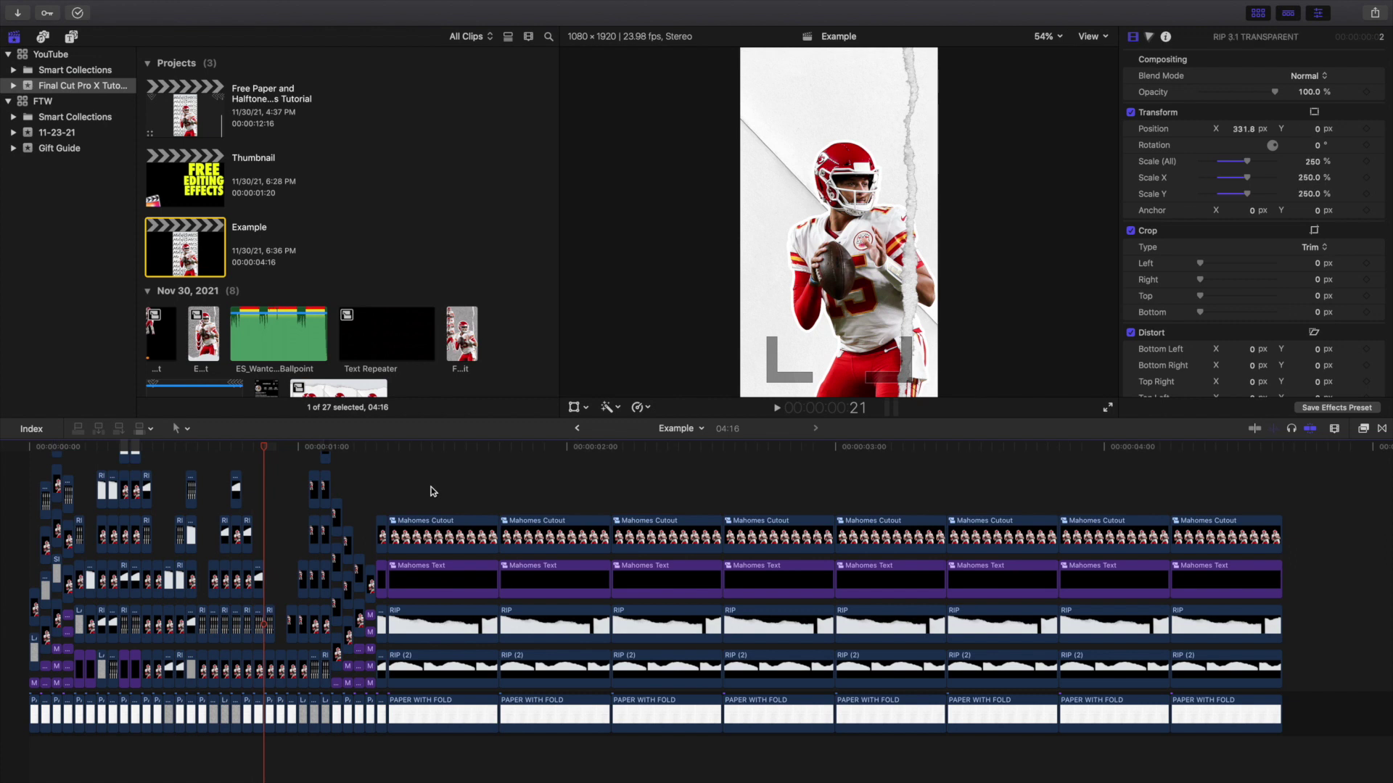
key("Right")
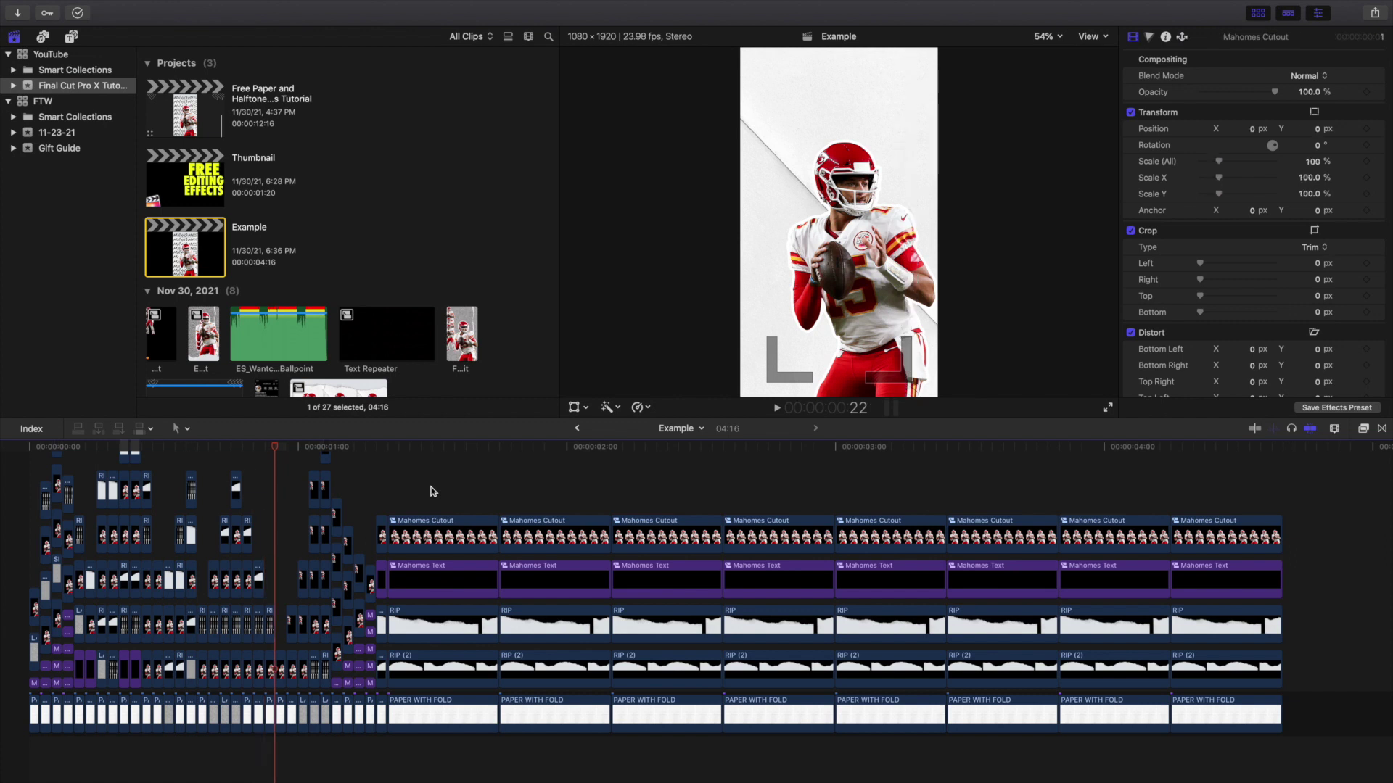
key("Right")
key("Right")
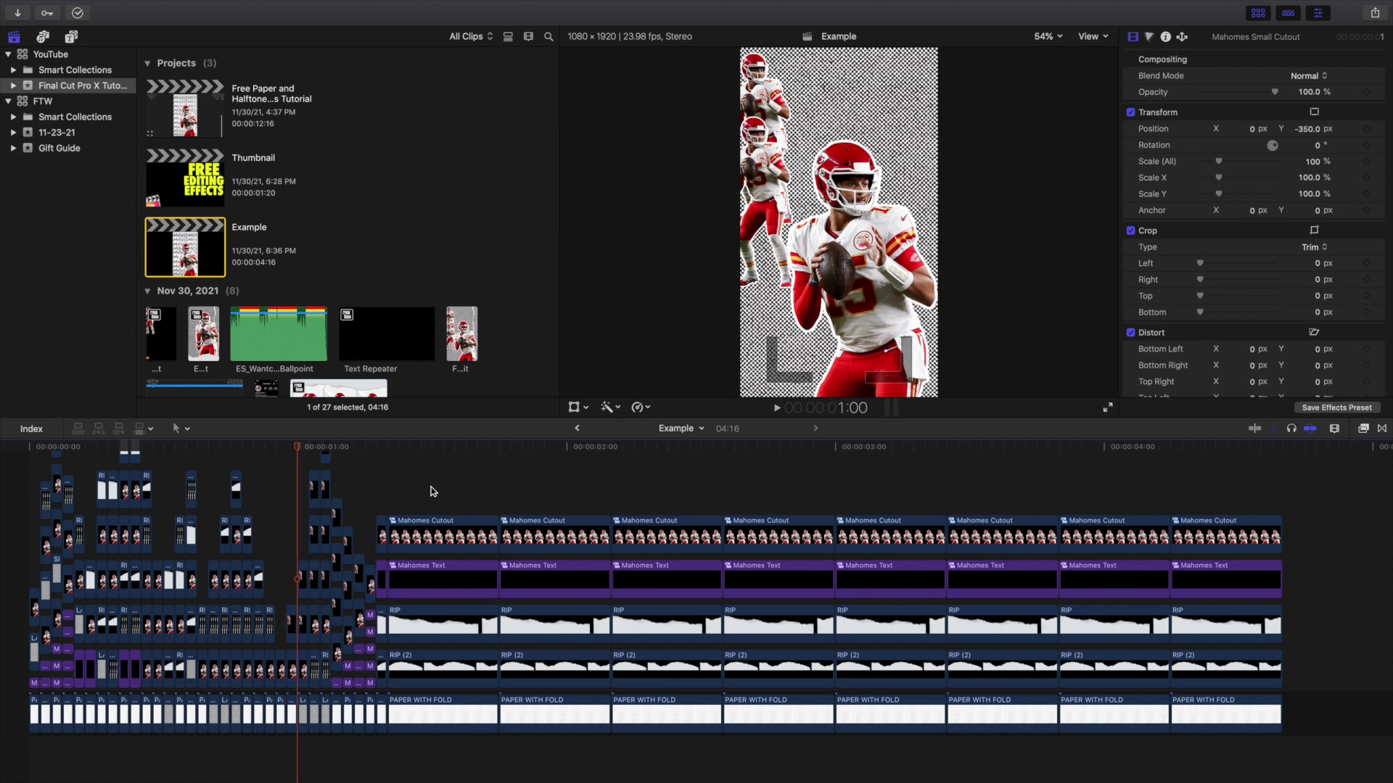
Step: Step through frames 1:00 to 1:07 as extra Mahomes cutouts and stacked MAHOMES lines build up
key("Right")
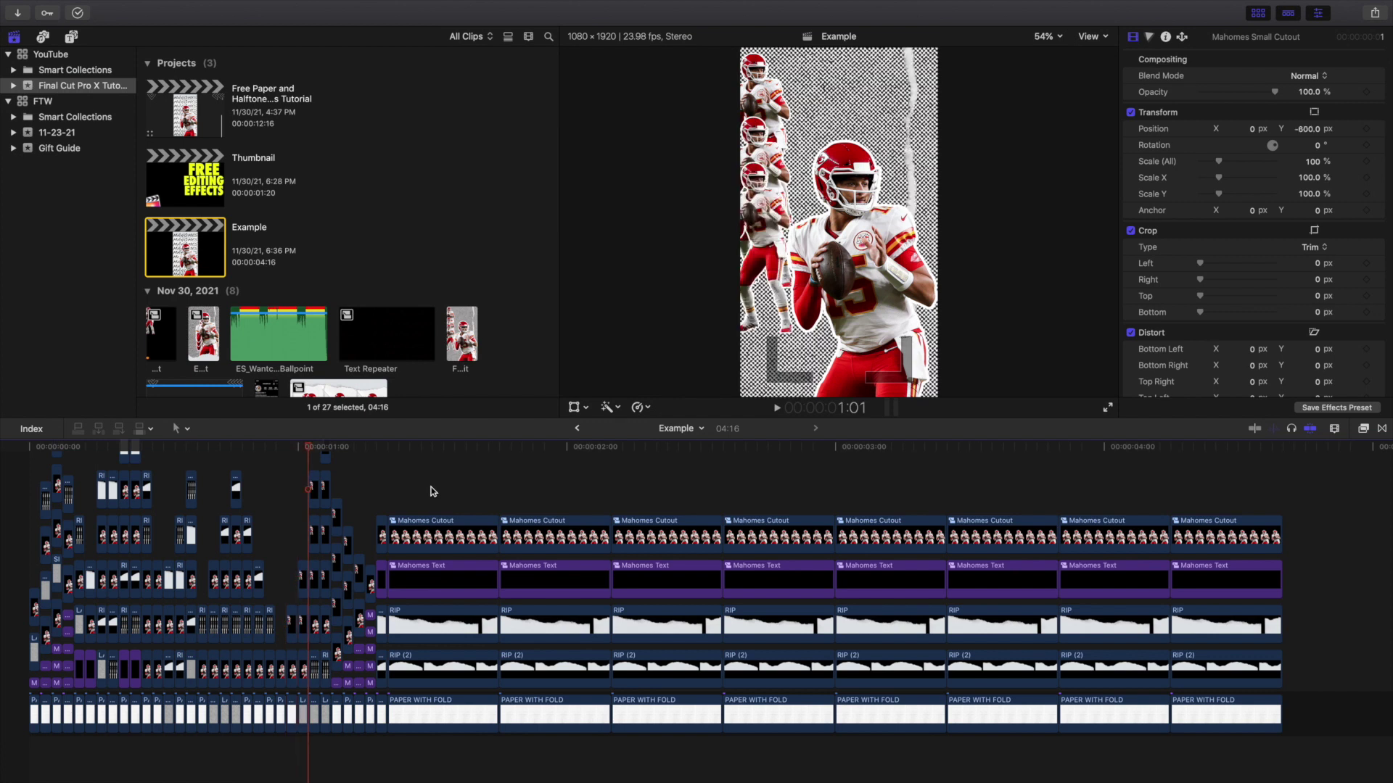
key("Right")
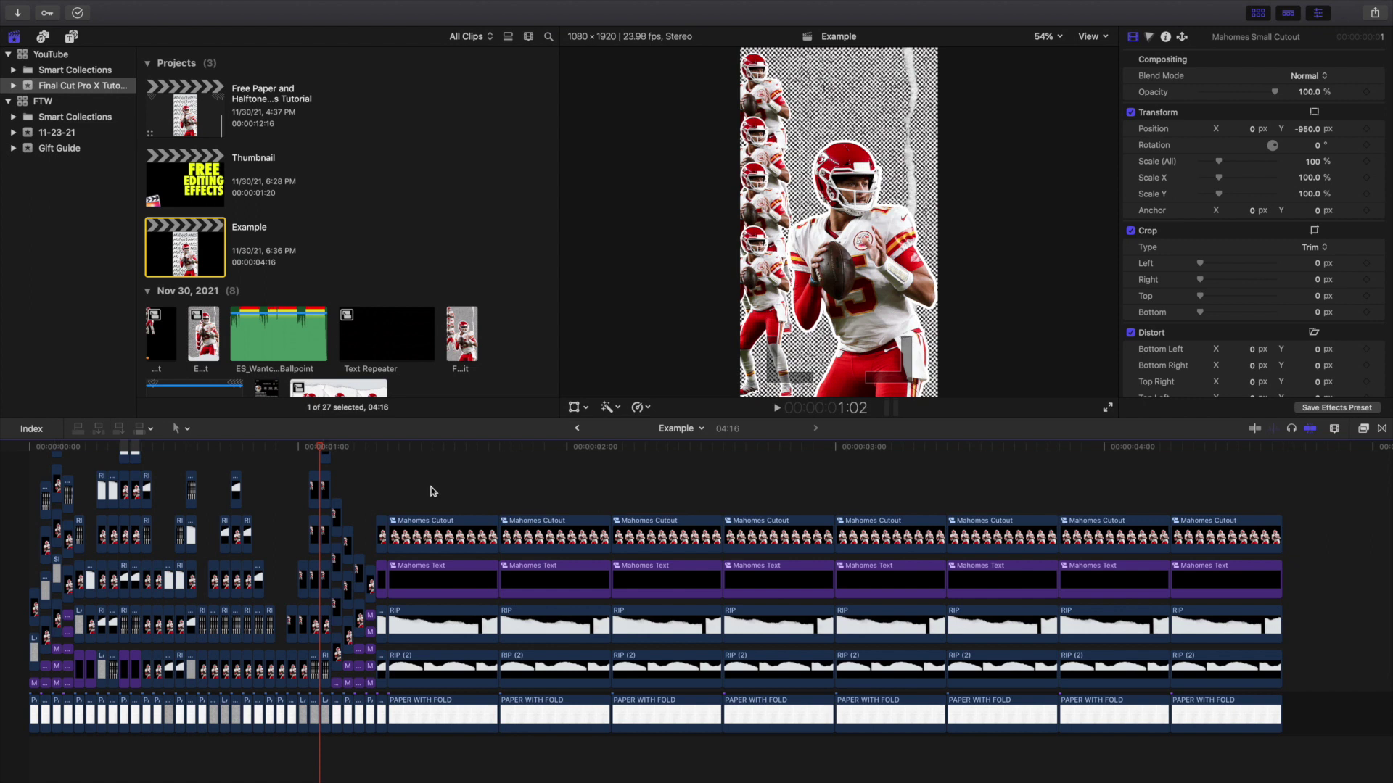
key("Right")
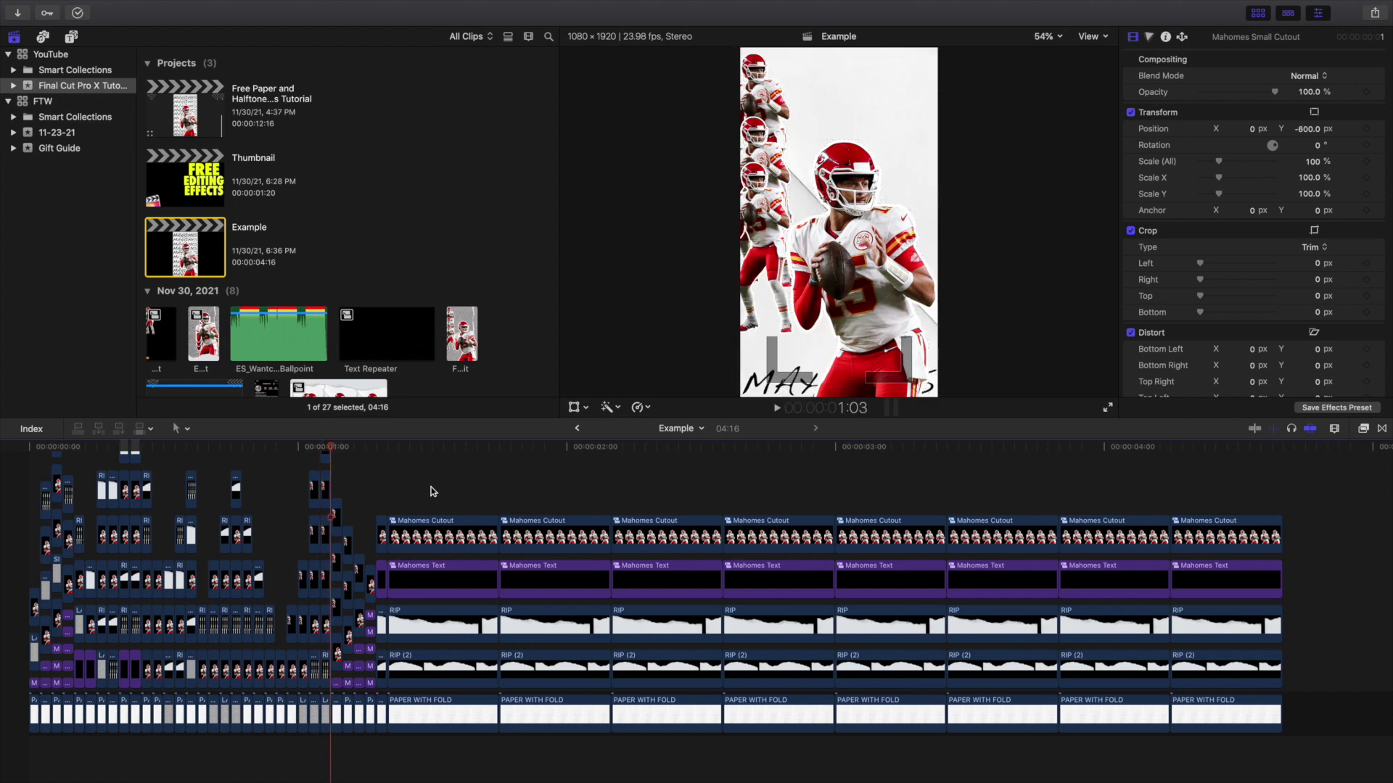
key("Right")
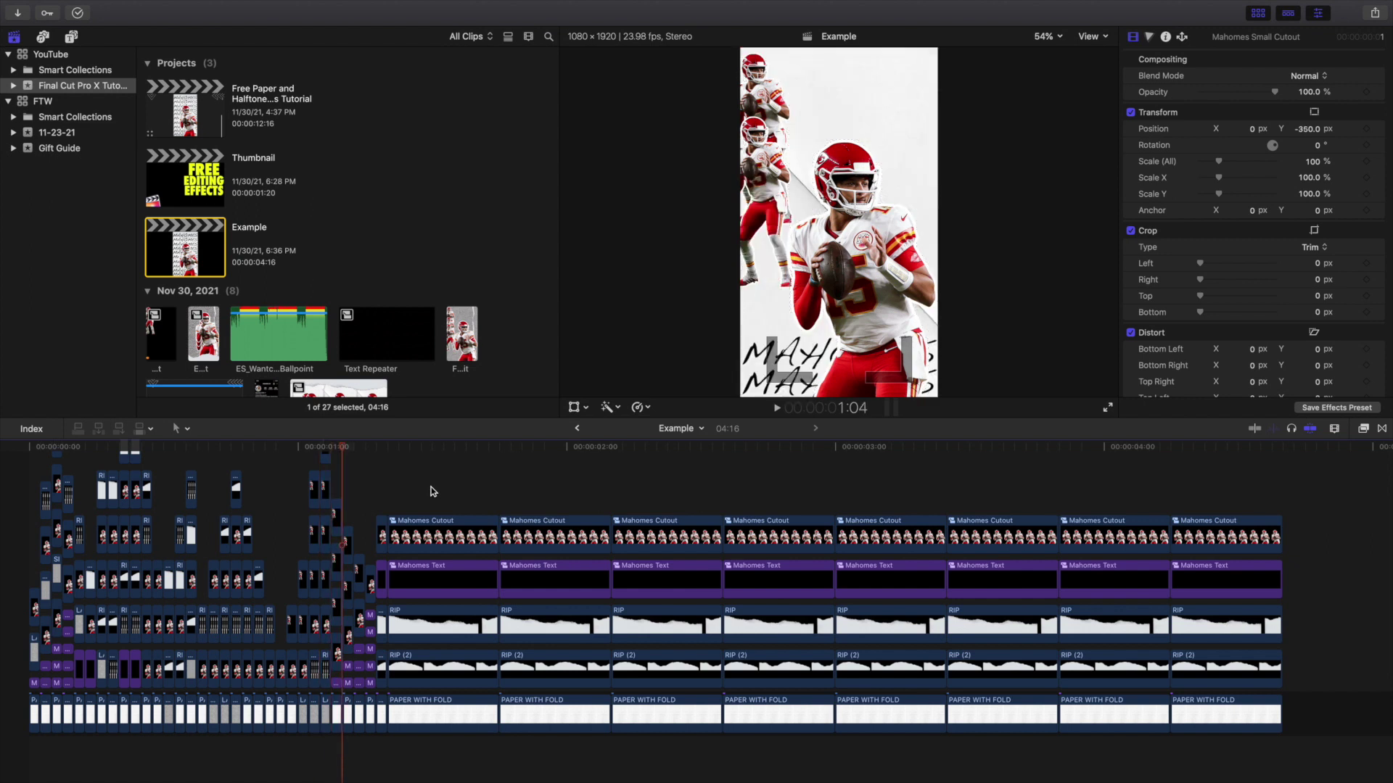
key("Right")
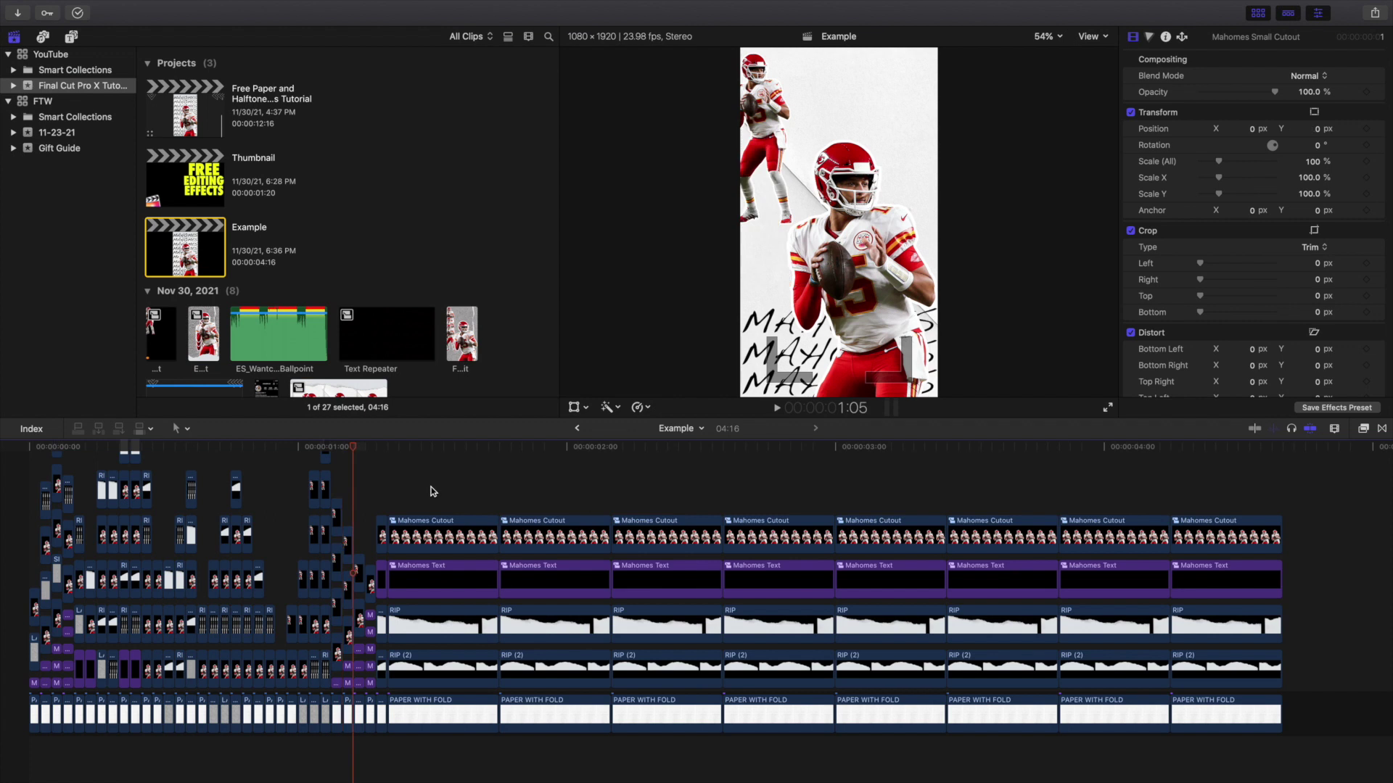
key("Right")
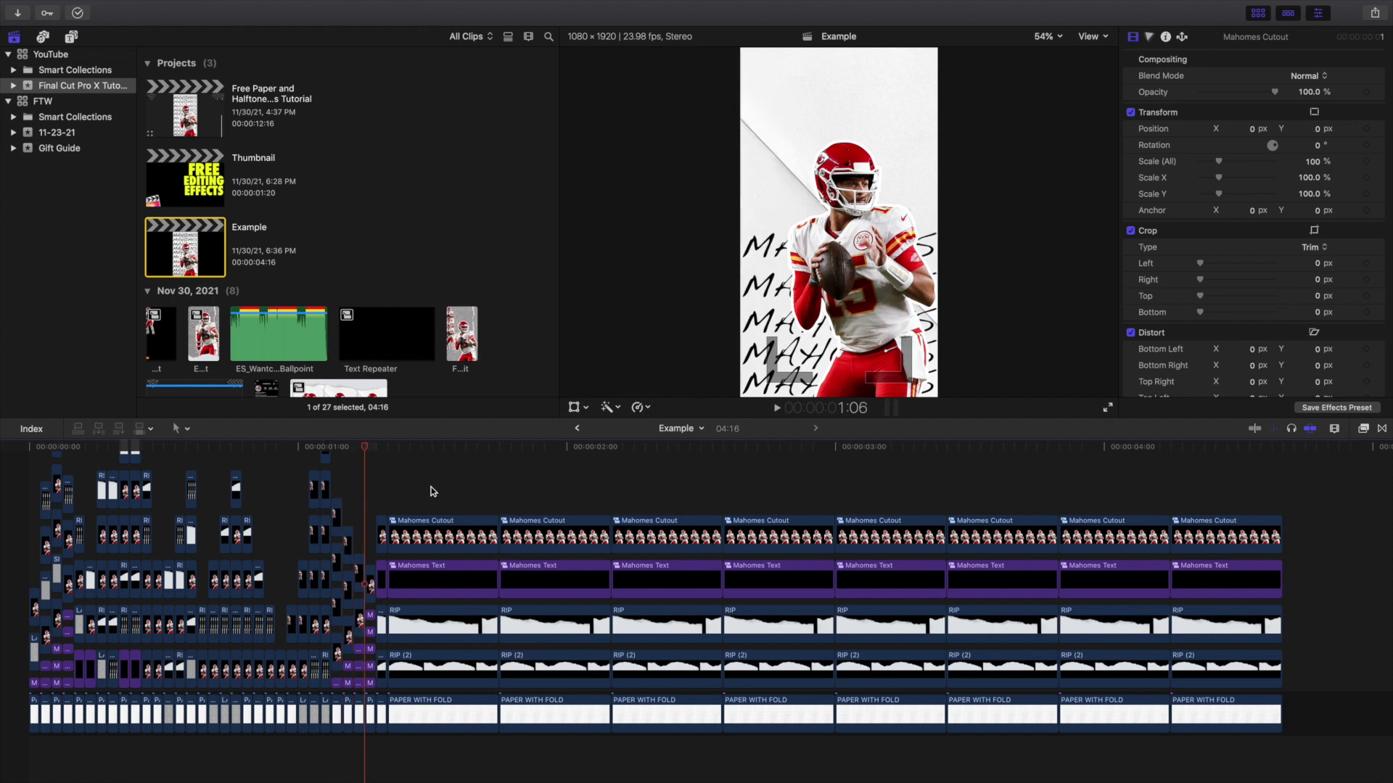
key("Right")
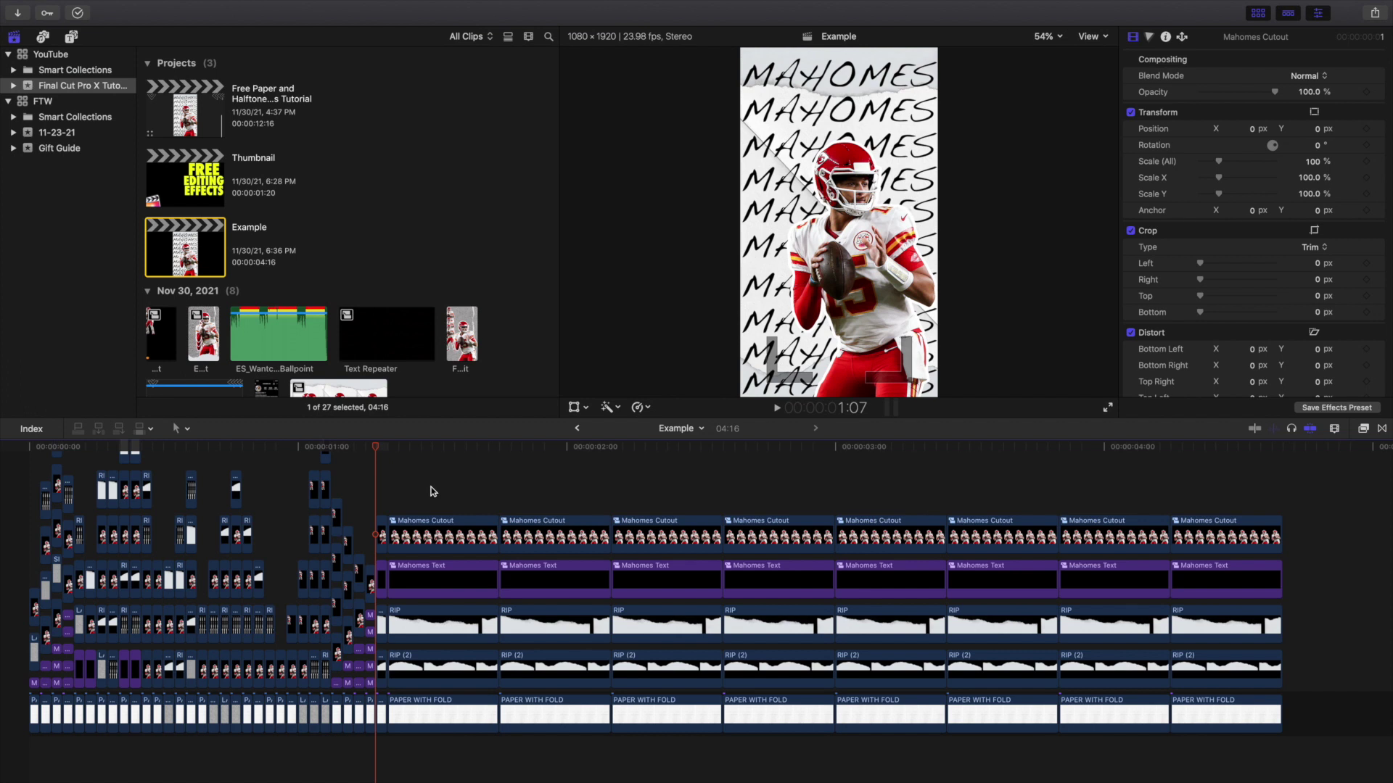
Step: Advance one more frame, then play from 00:00:00:00 and stop back at the opening frame
key("Right")
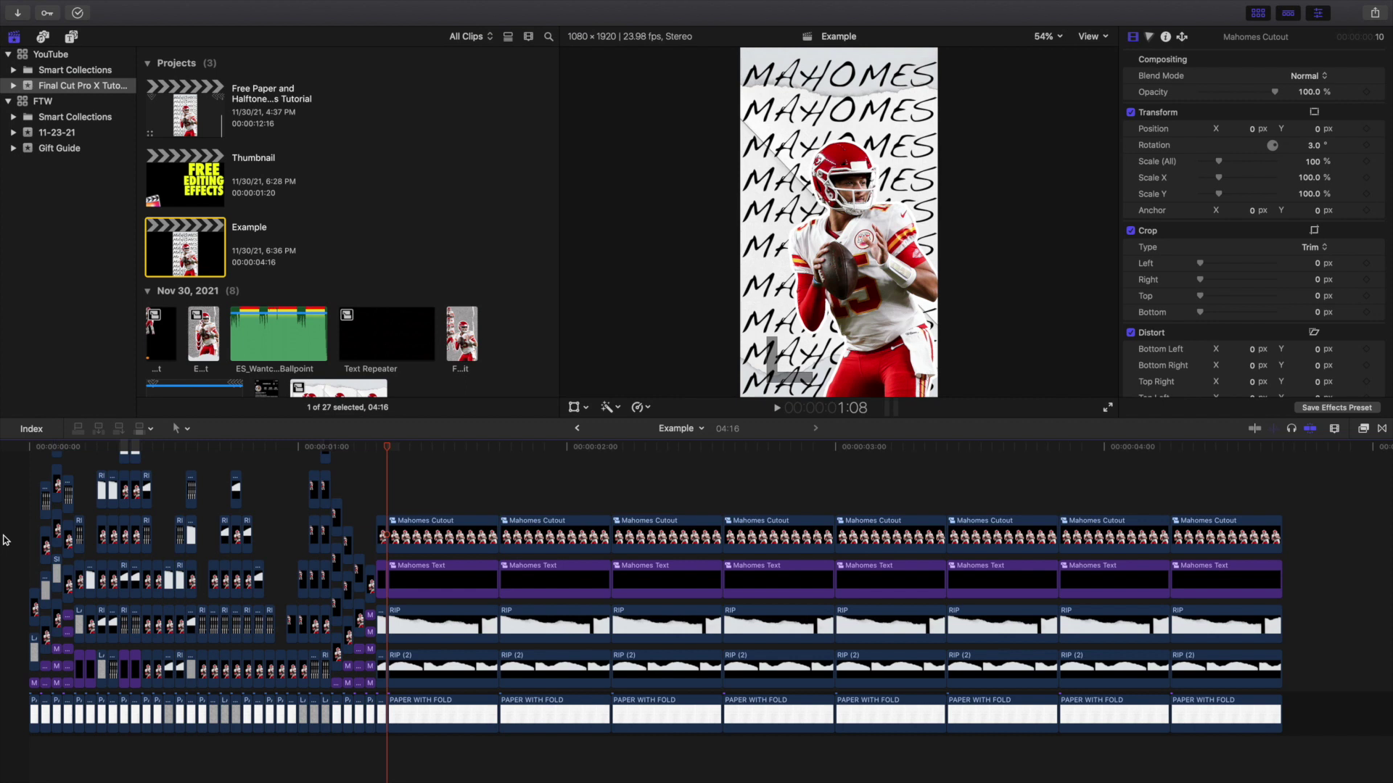
key("Home")
key("space")
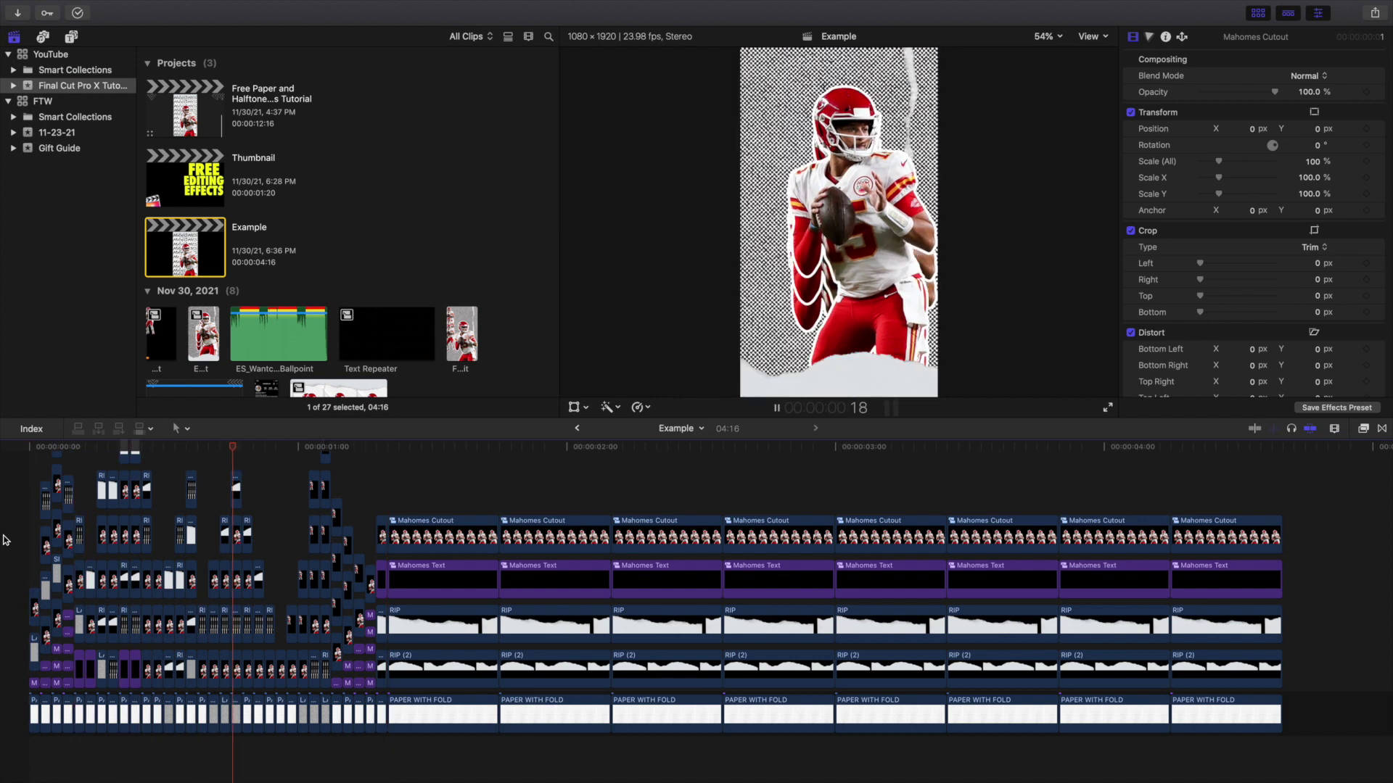
key("space")
key("Home")
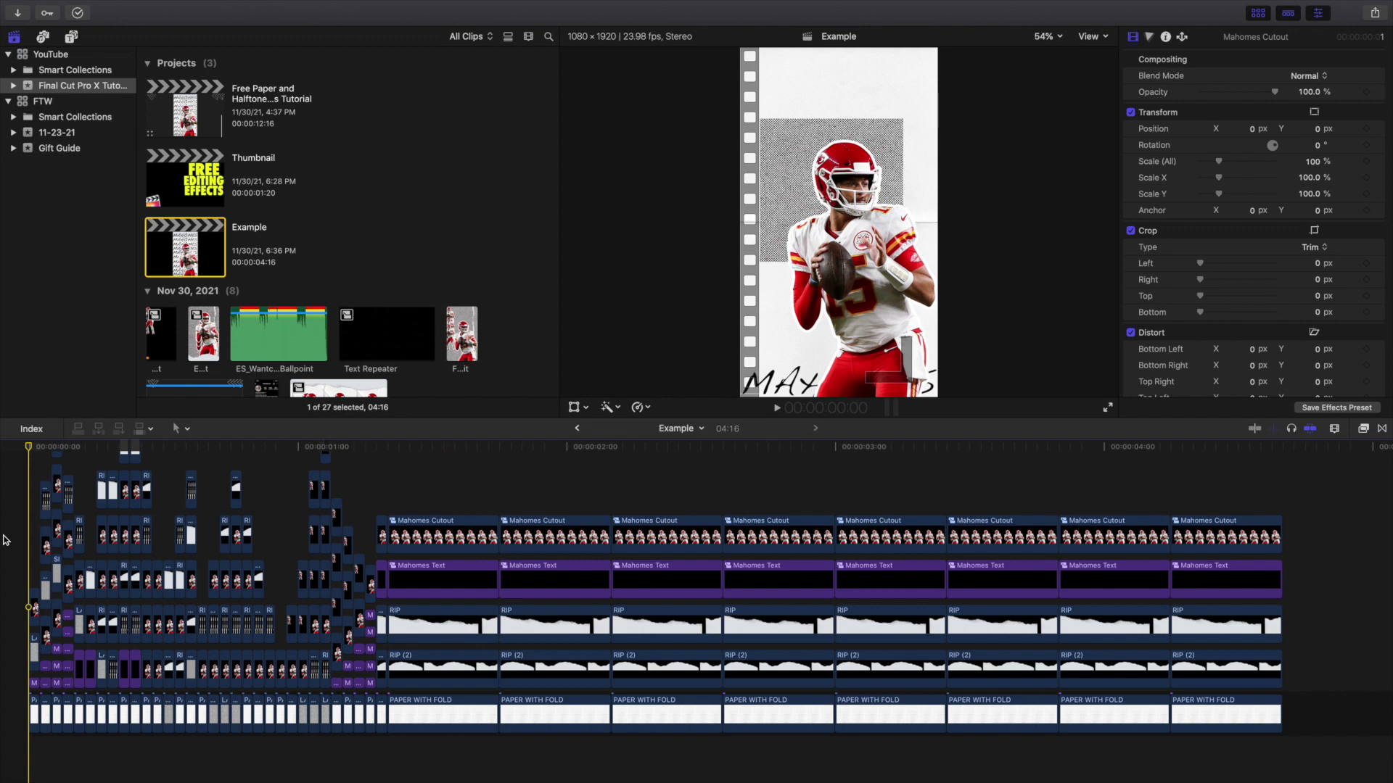
Step: Zoom the timeline in around one second and inspect the MAHOMES title clip, then deselect it
key("super+equal")
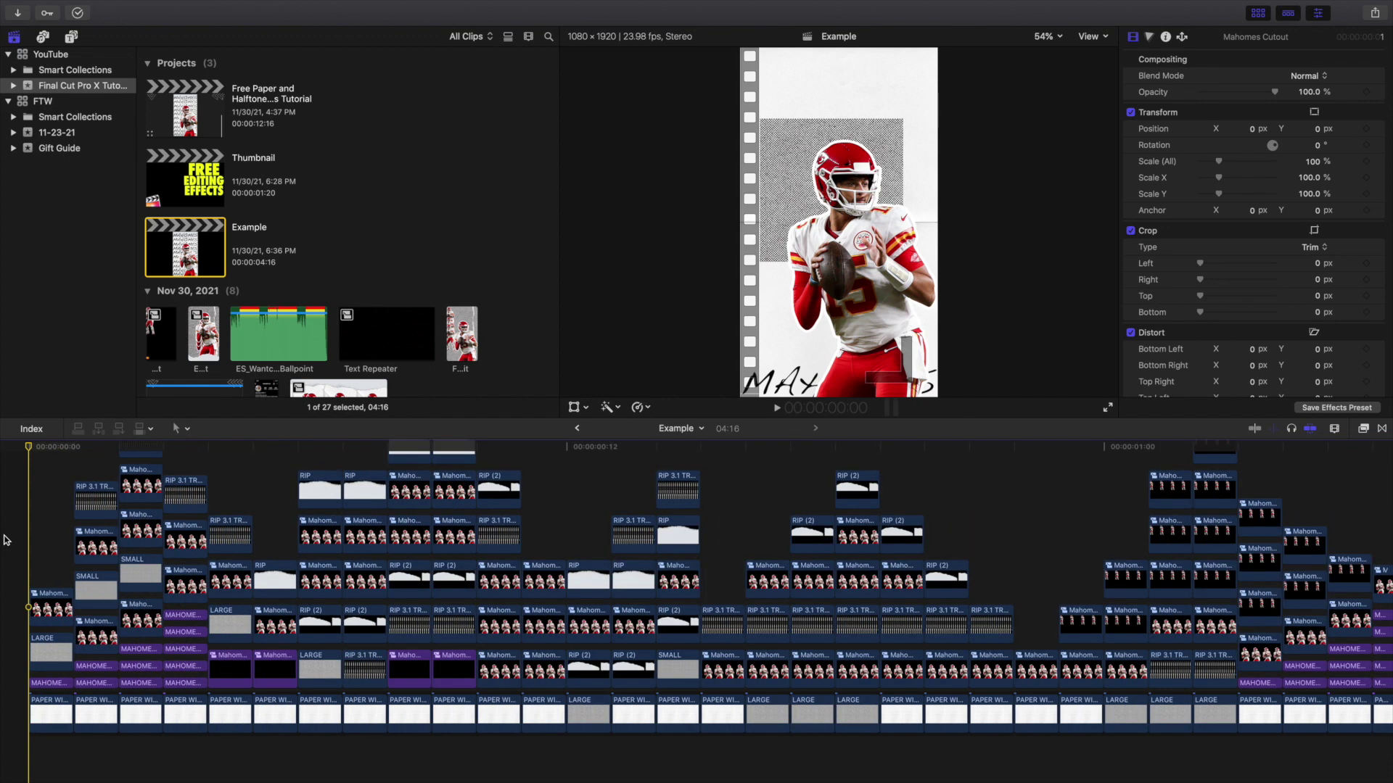
scroll(922, 556, "right", 2)
scroll(925, 556, "right", 10)
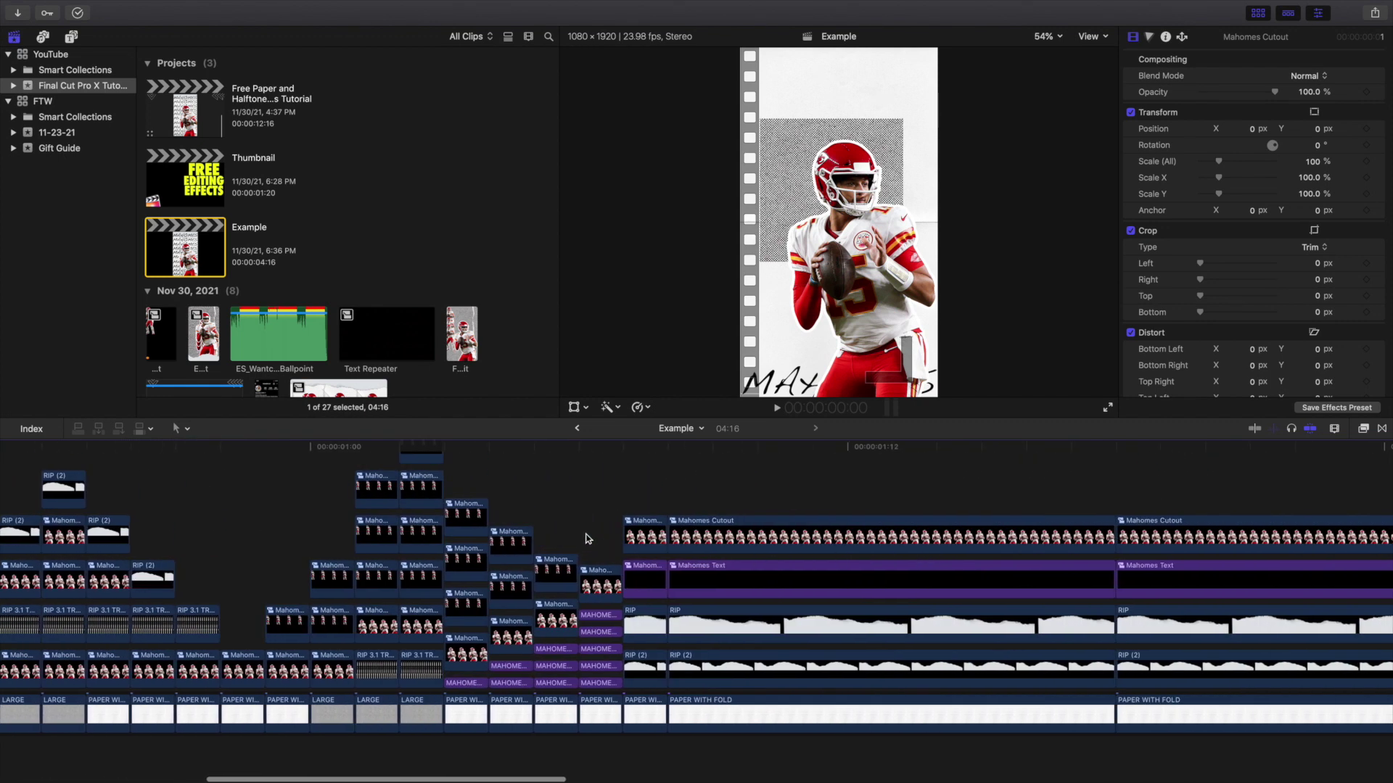
left_click(599, 616)
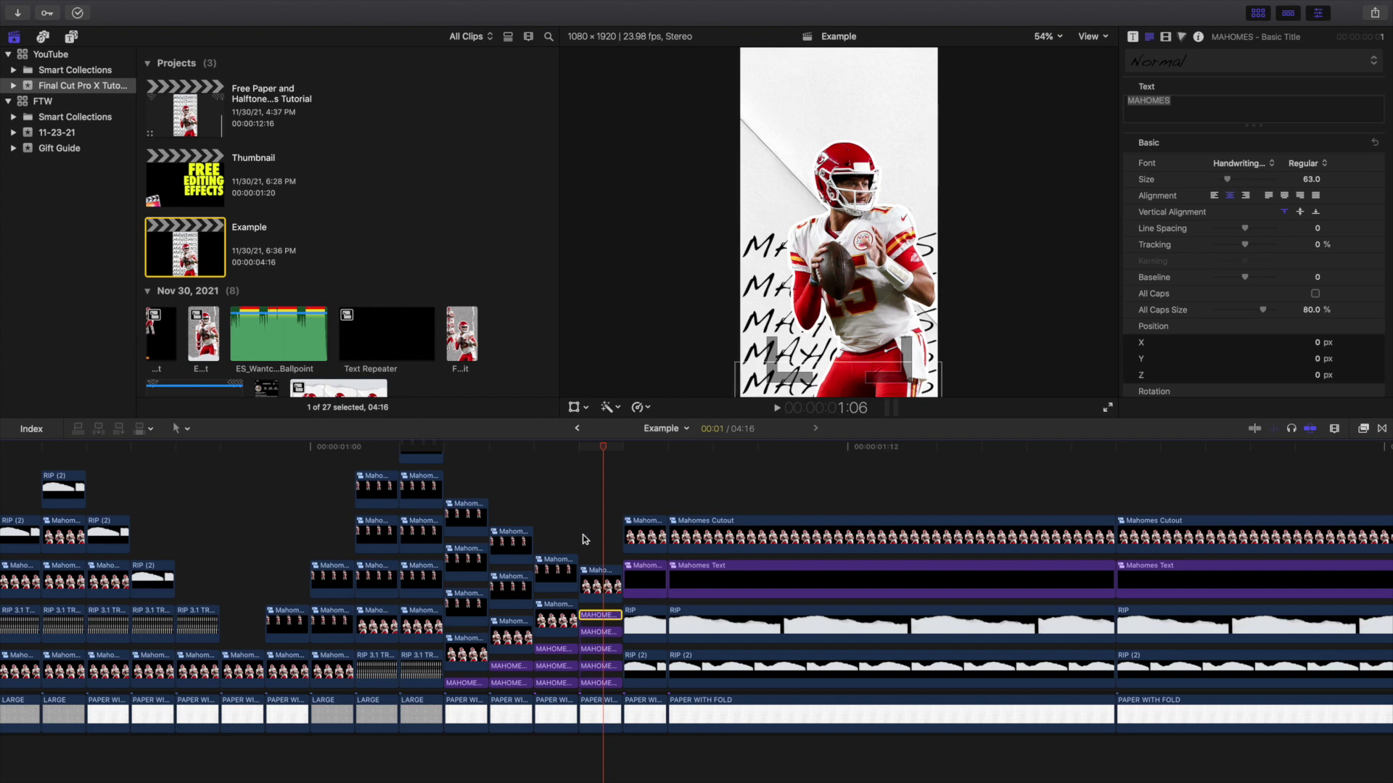
left_click(605, 533)
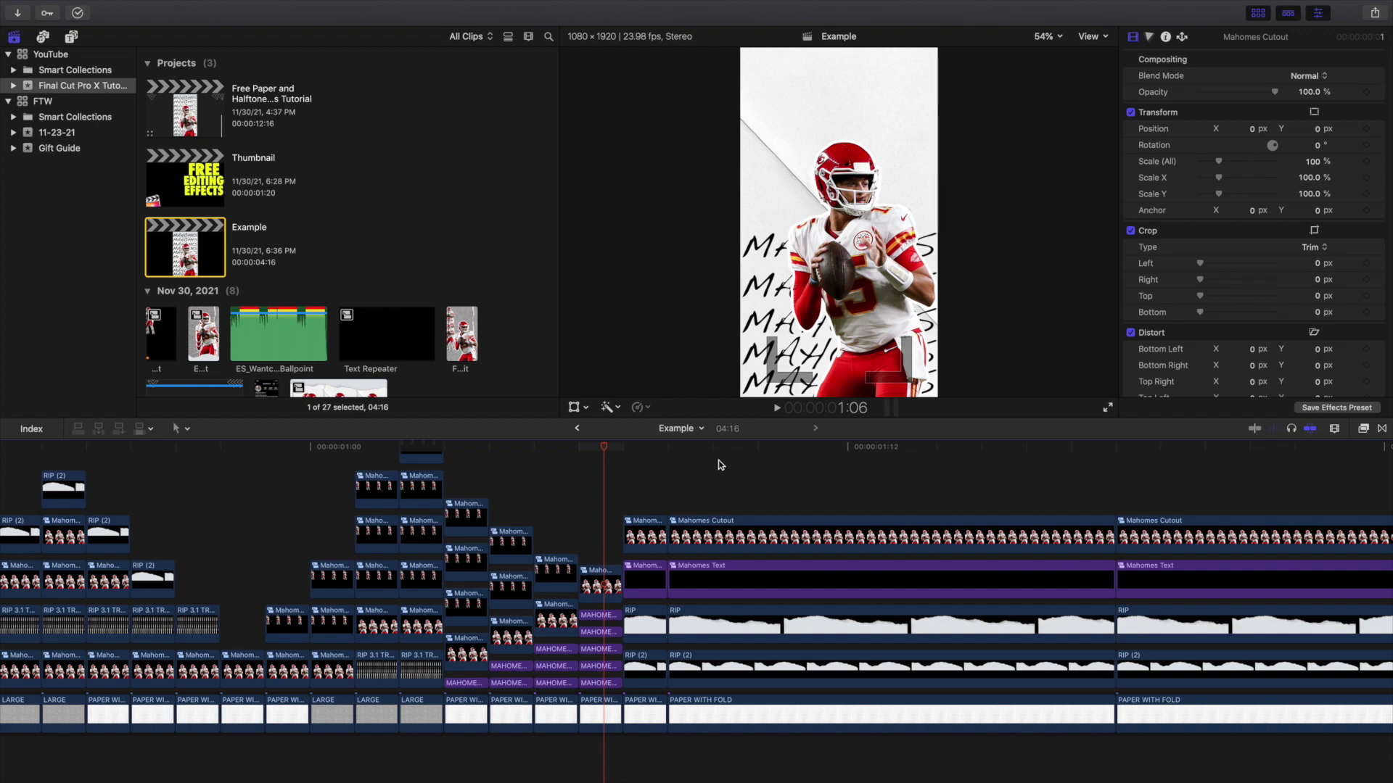
Step: Fit the whole project in the timeline and scroll through the stacked cutout, text, rip and paper layers
key("shift+z")
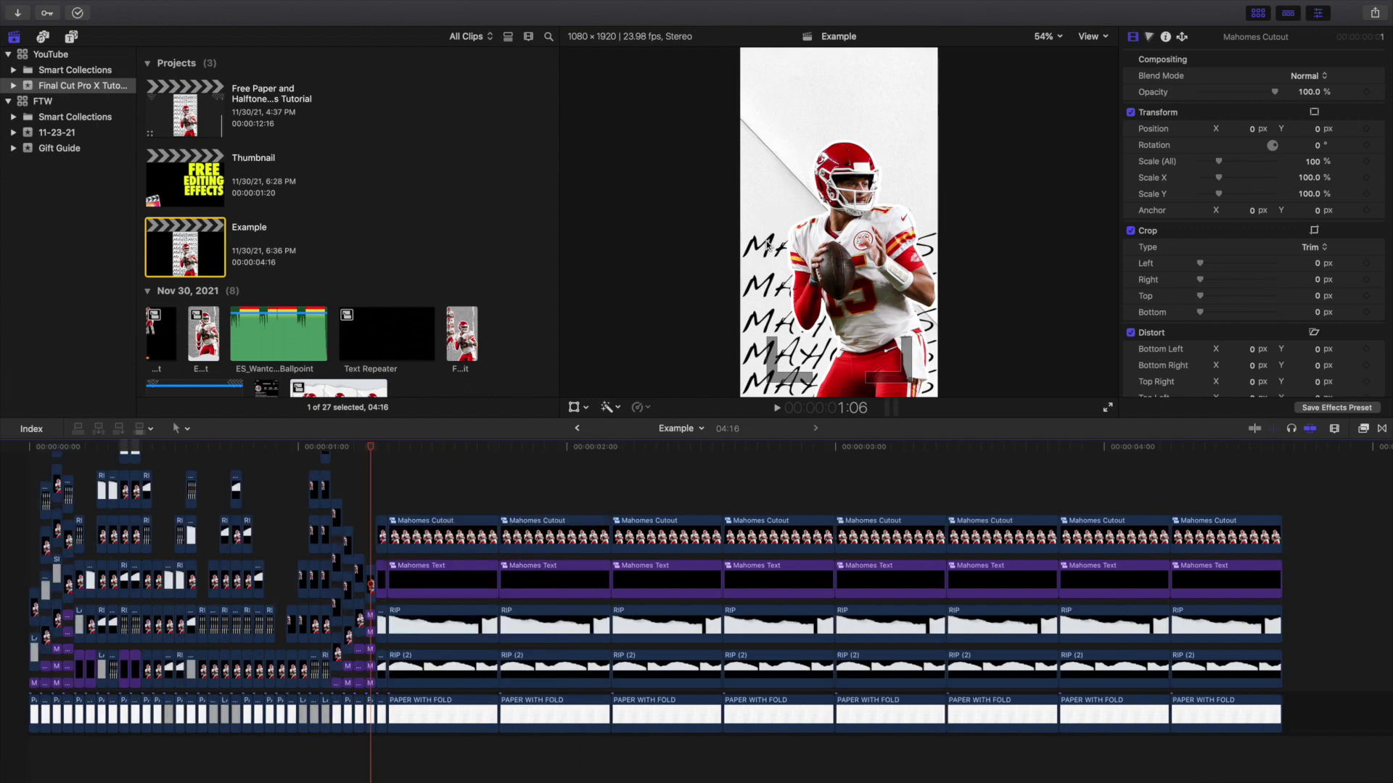
scroll(512, 267, "down", 5)
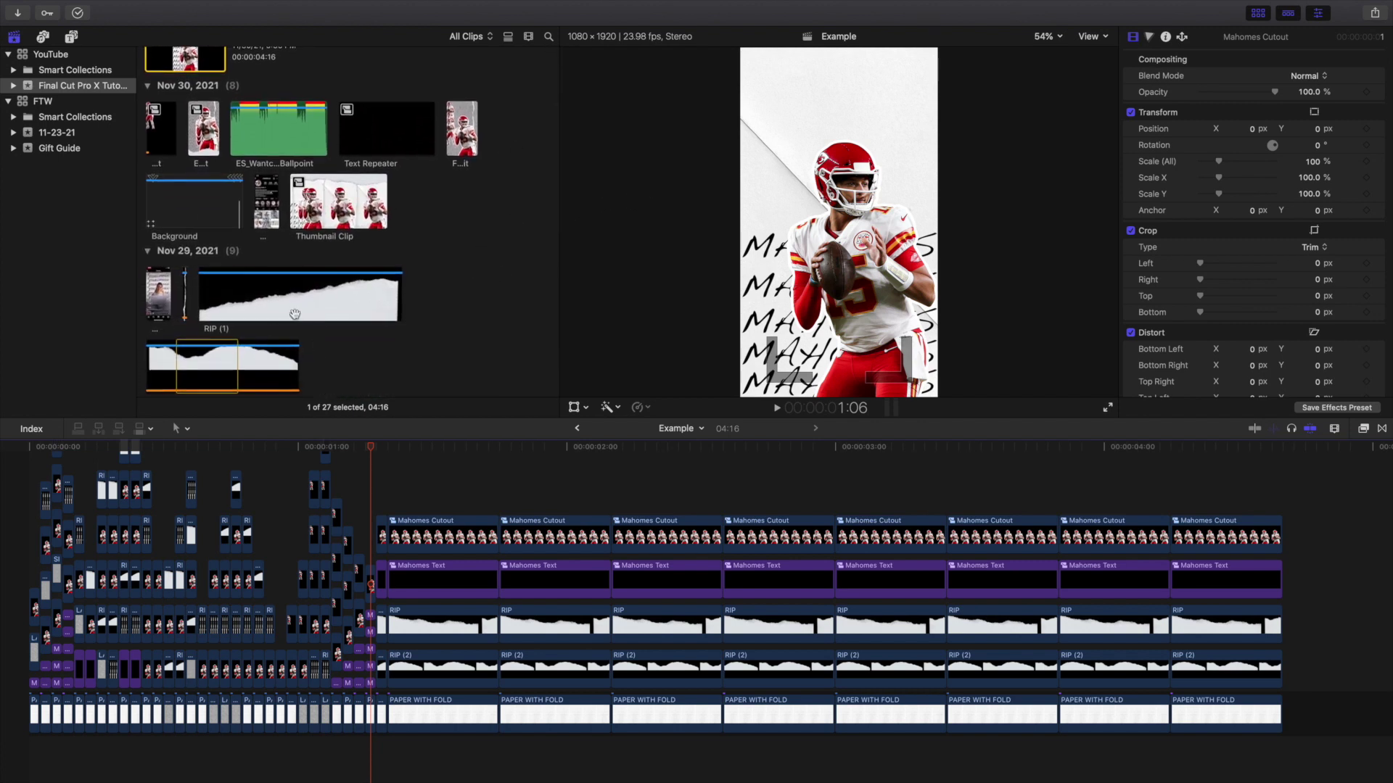
scroll(354, 296, "down", 2)
scroll(354, 295, "down", 2)
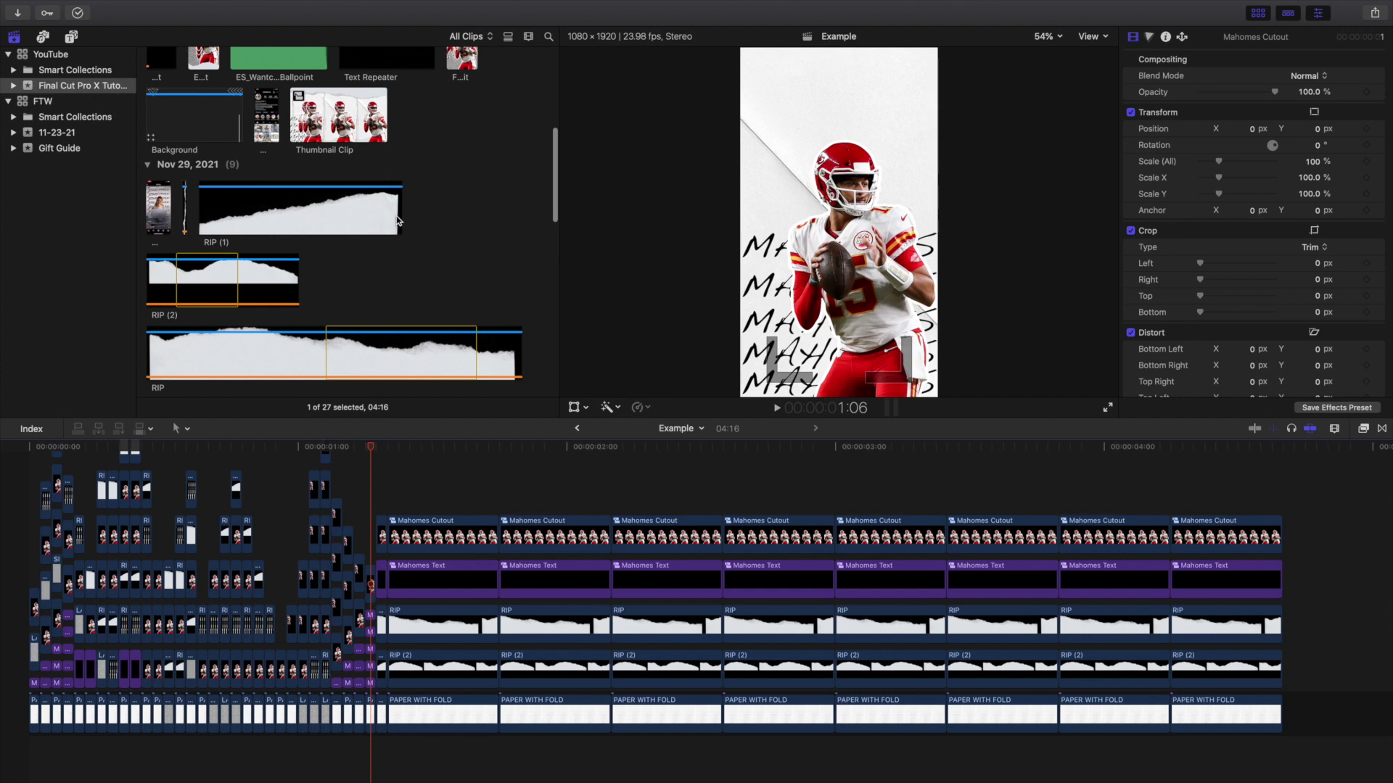
scroll(350, 253, "down", 4)
scroll(349, 250, "down", 2)
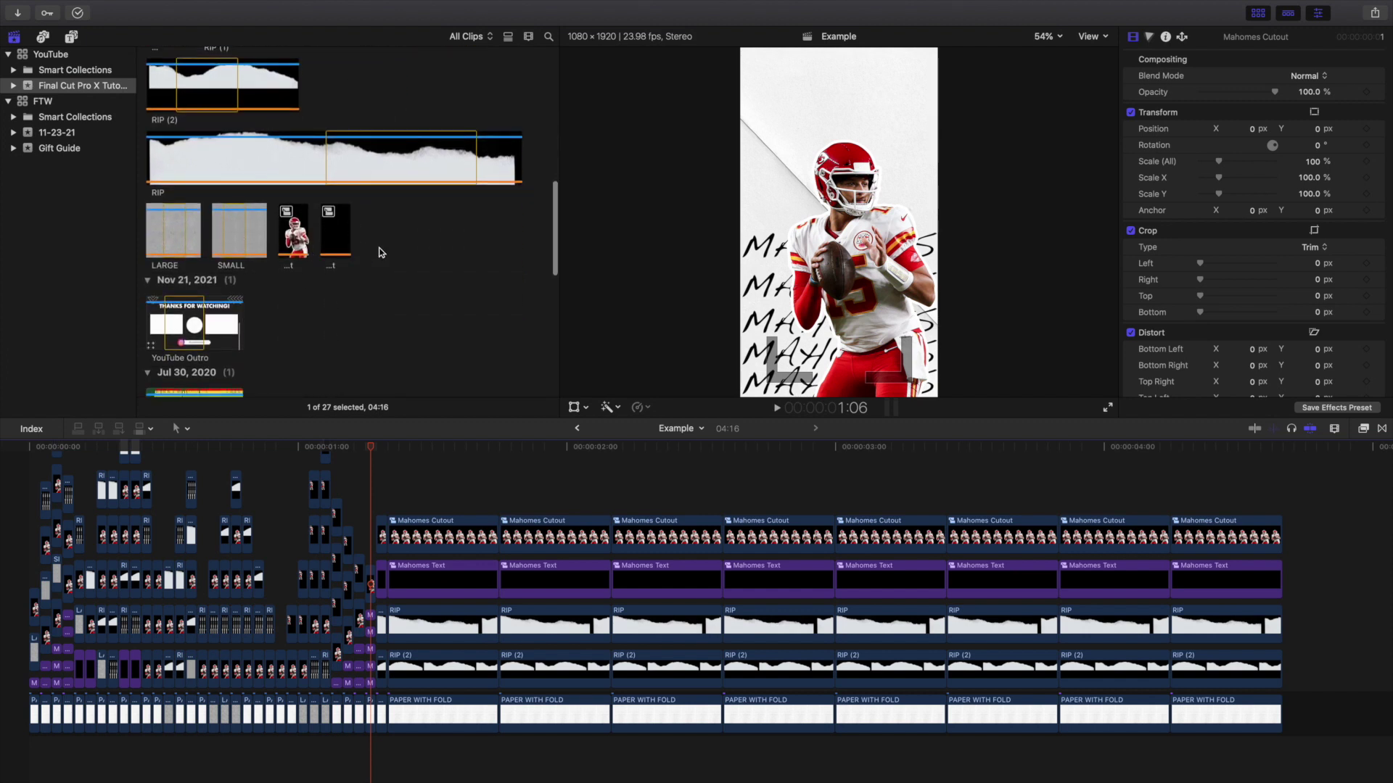
scroll(382, 252, "down", 9)
scroll(382, 253, "down", 3)
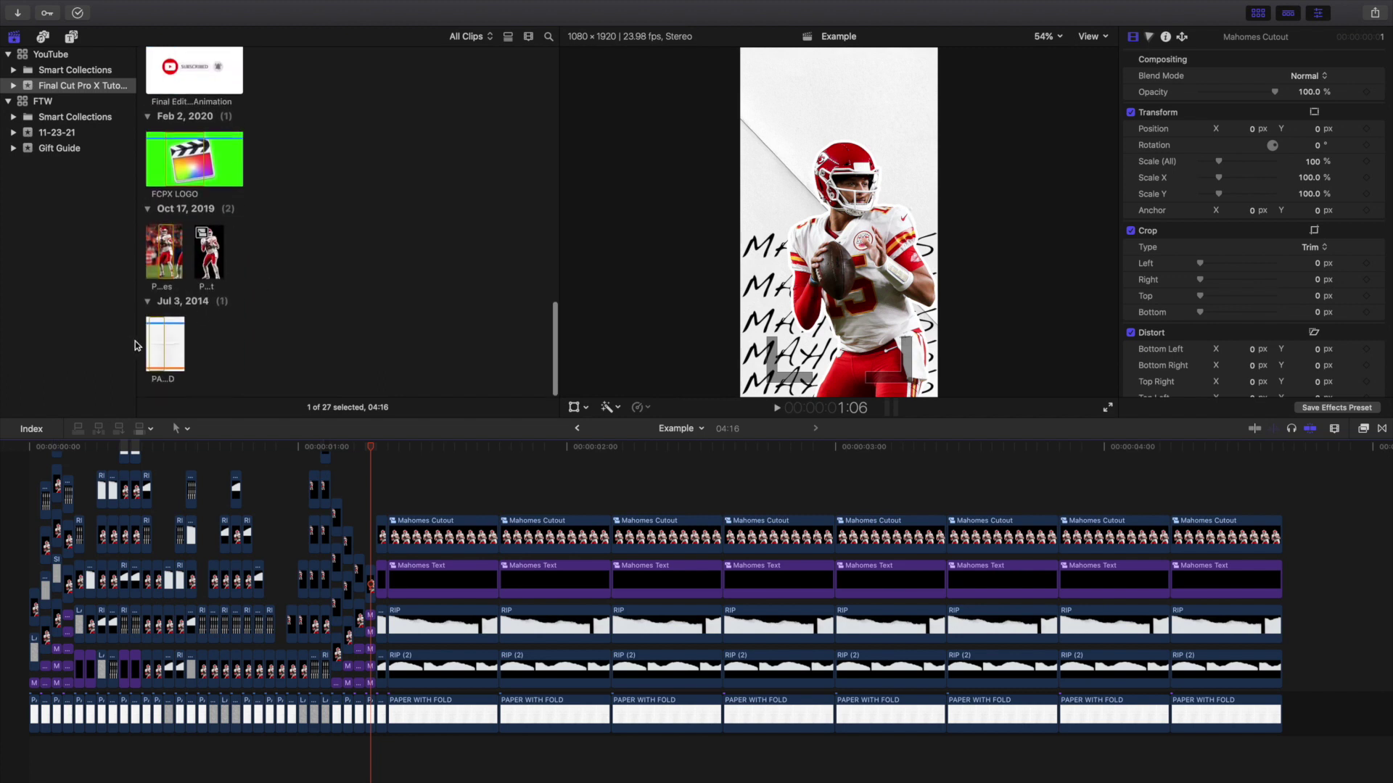
scroll(350, 277, "up", 15)
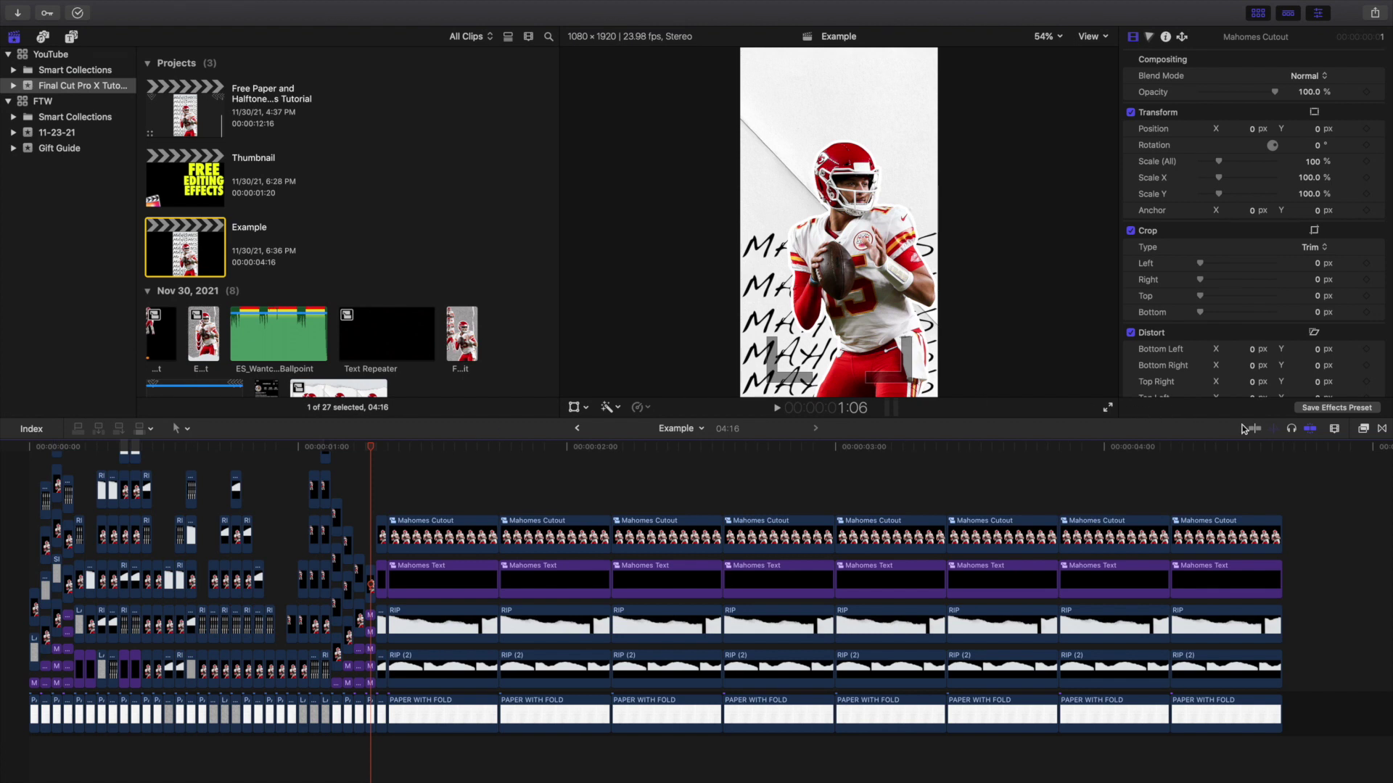
left_click(1363, 429)
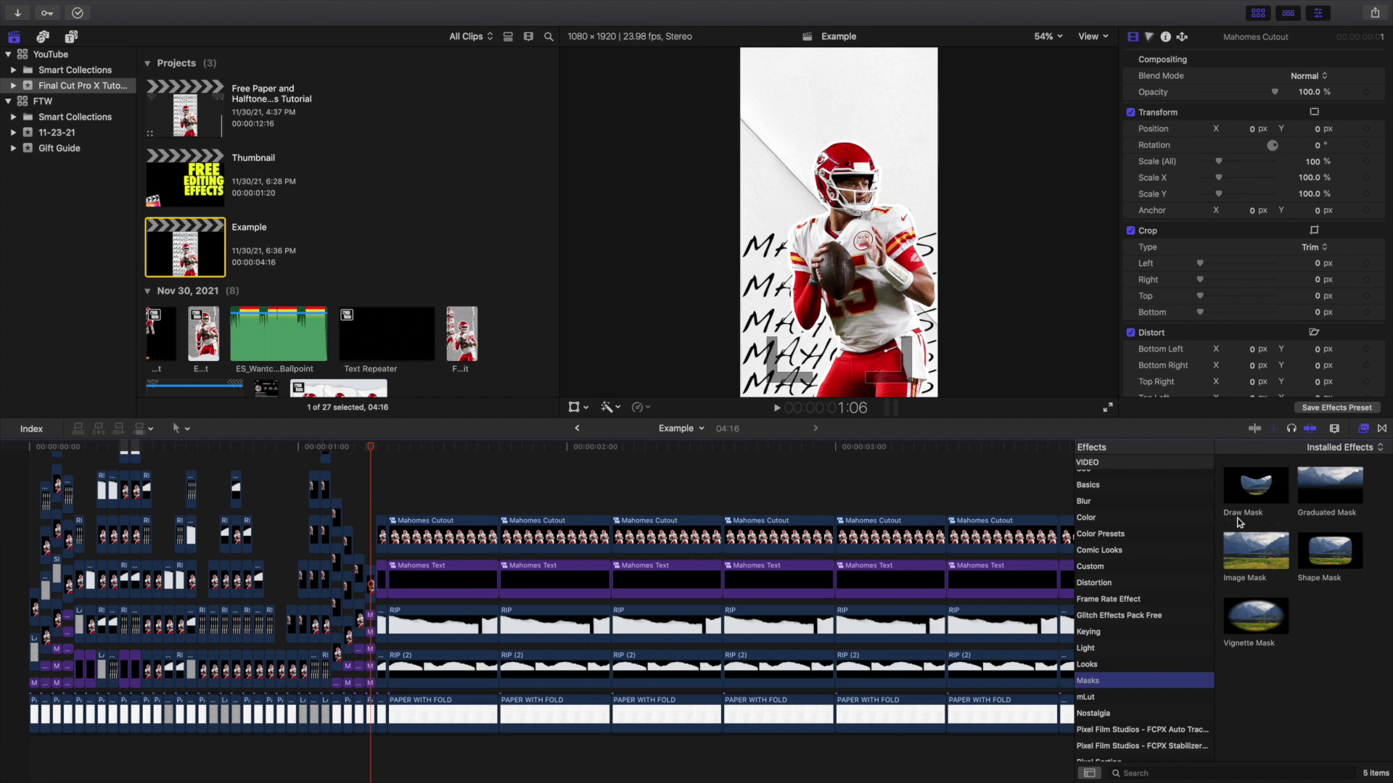
left_click(1364, 432)
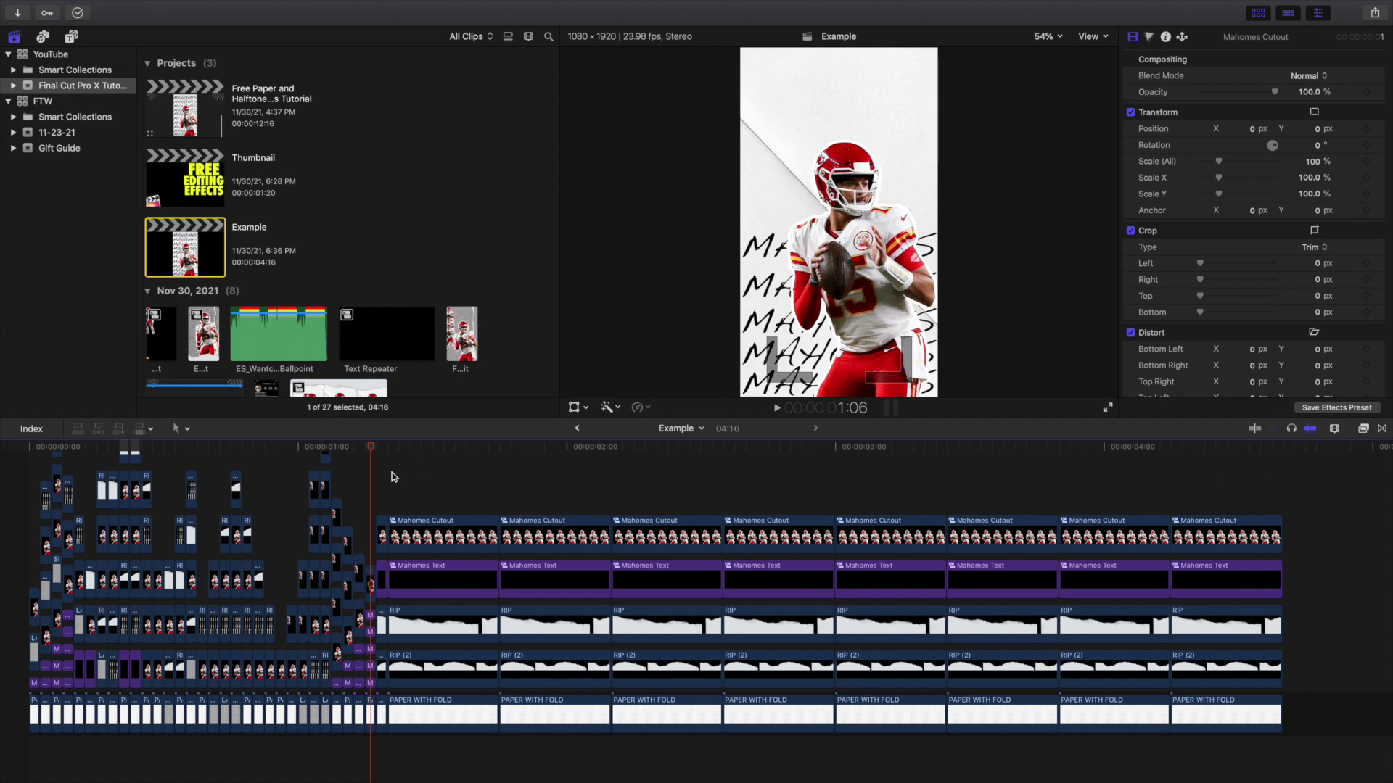
Step: Play briefly, then jump between 1:12 and 2:18 to compare the cutout's 3° and -3° tilts
key("space")
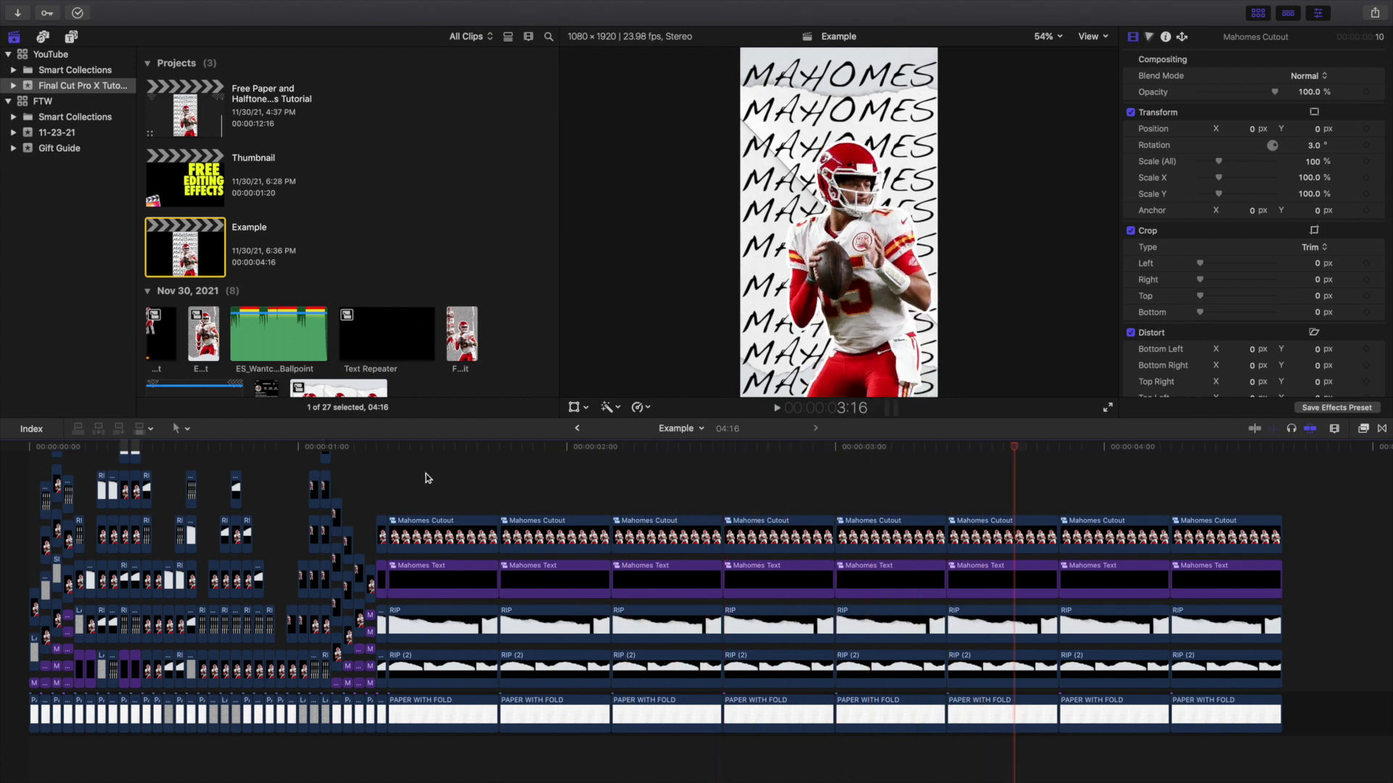
key("space")
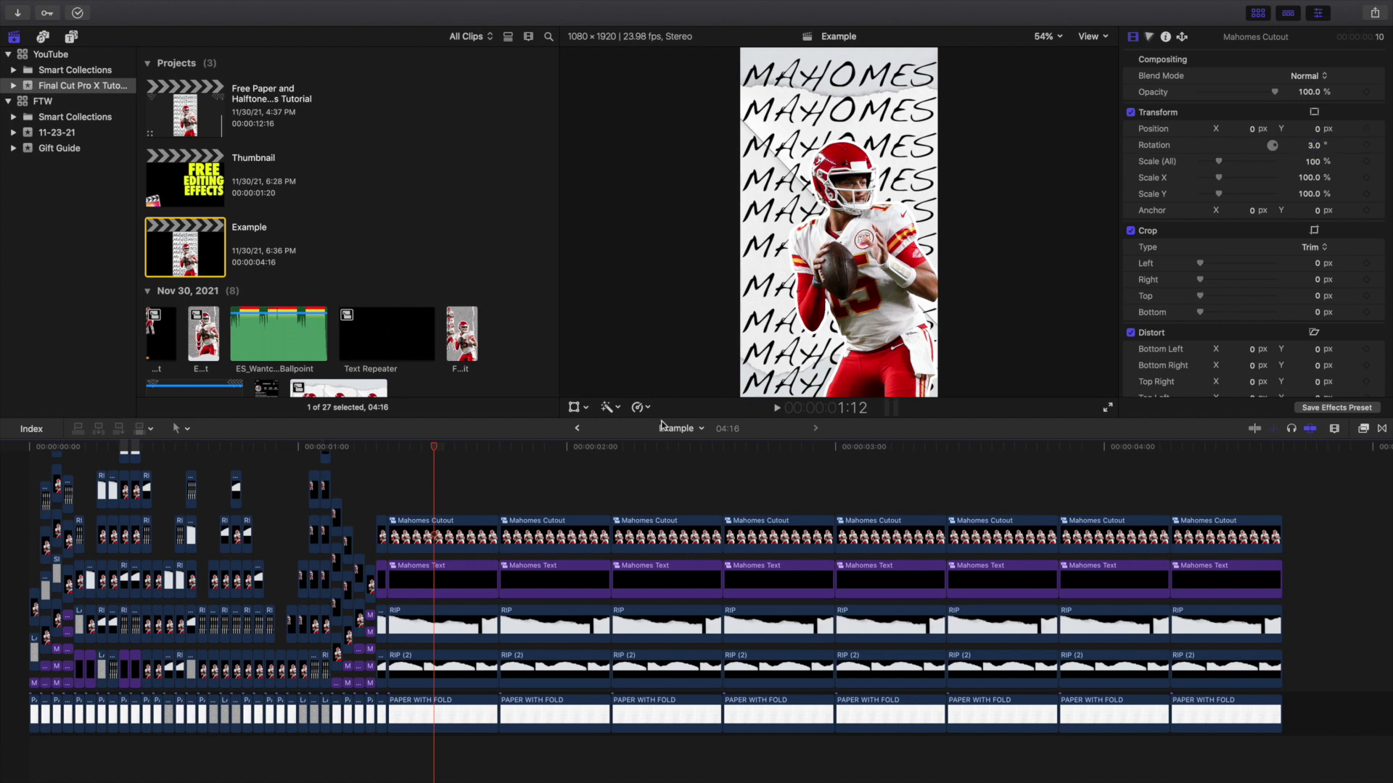
left_click(551, 479)
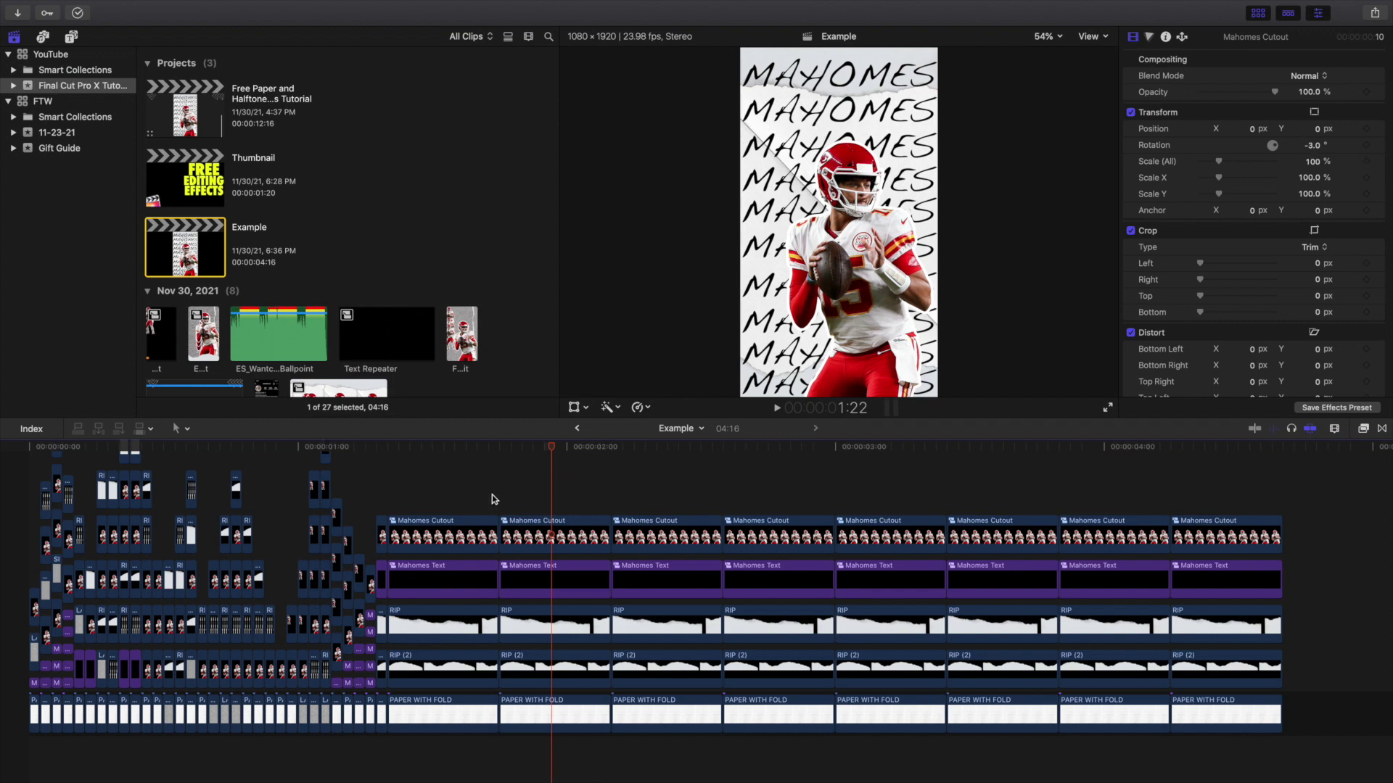
left_click(460, 492)
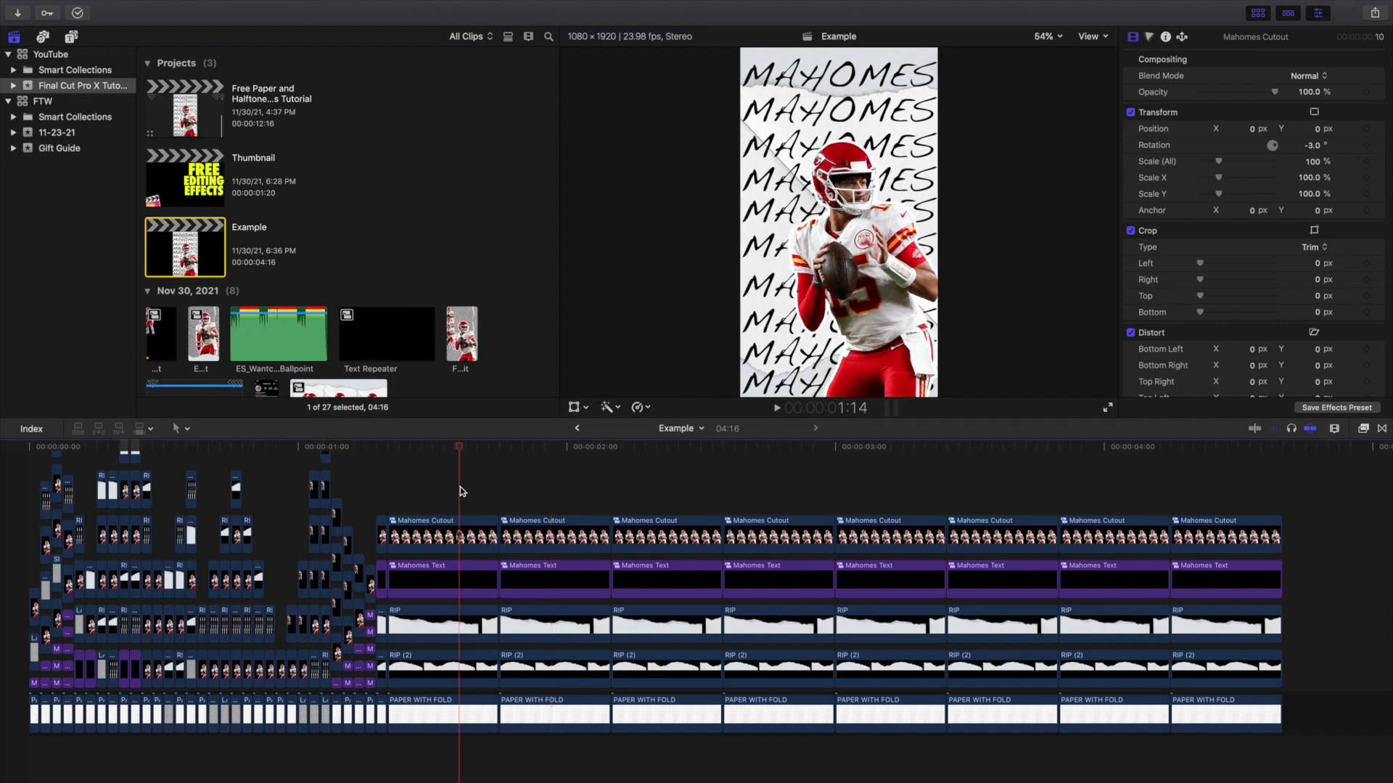
left_click(539, 490)
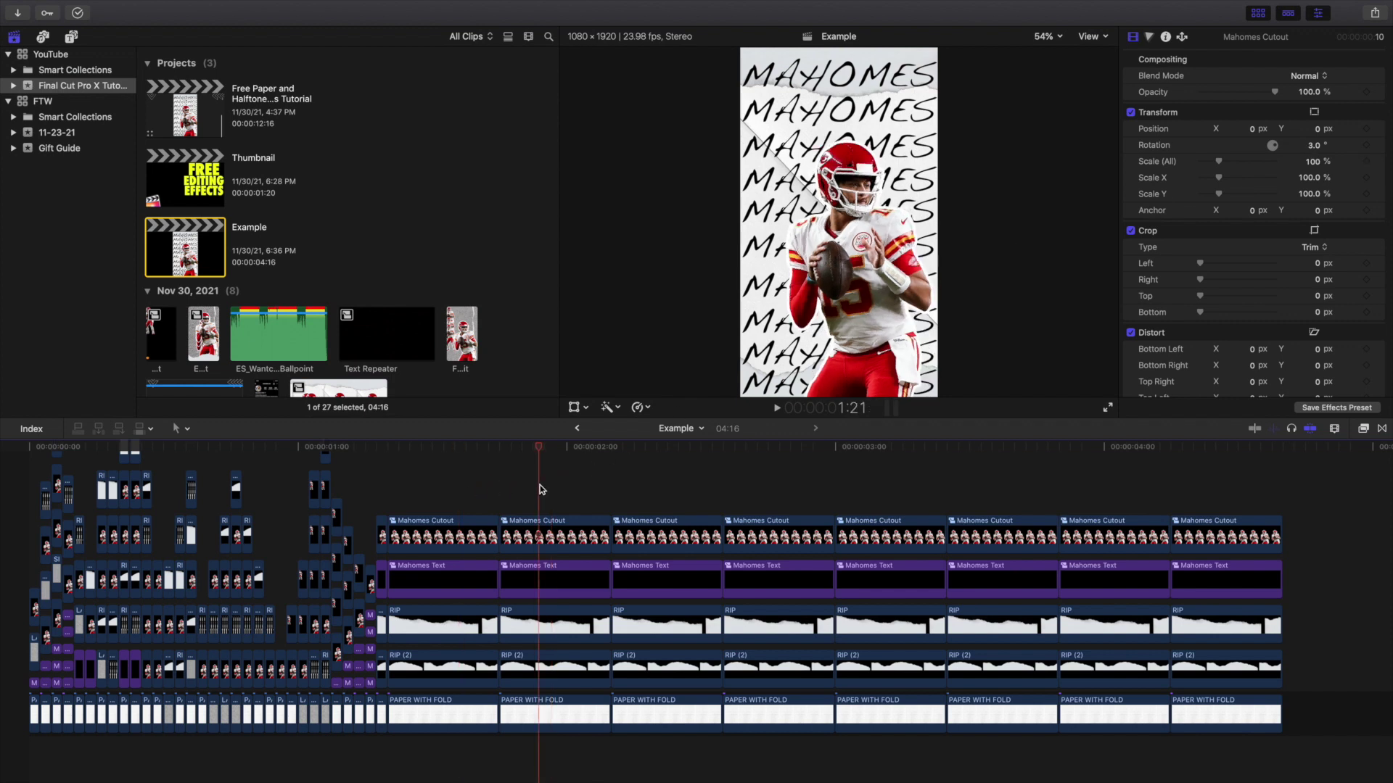
left_click(675, 482)
left_click(777, 491)
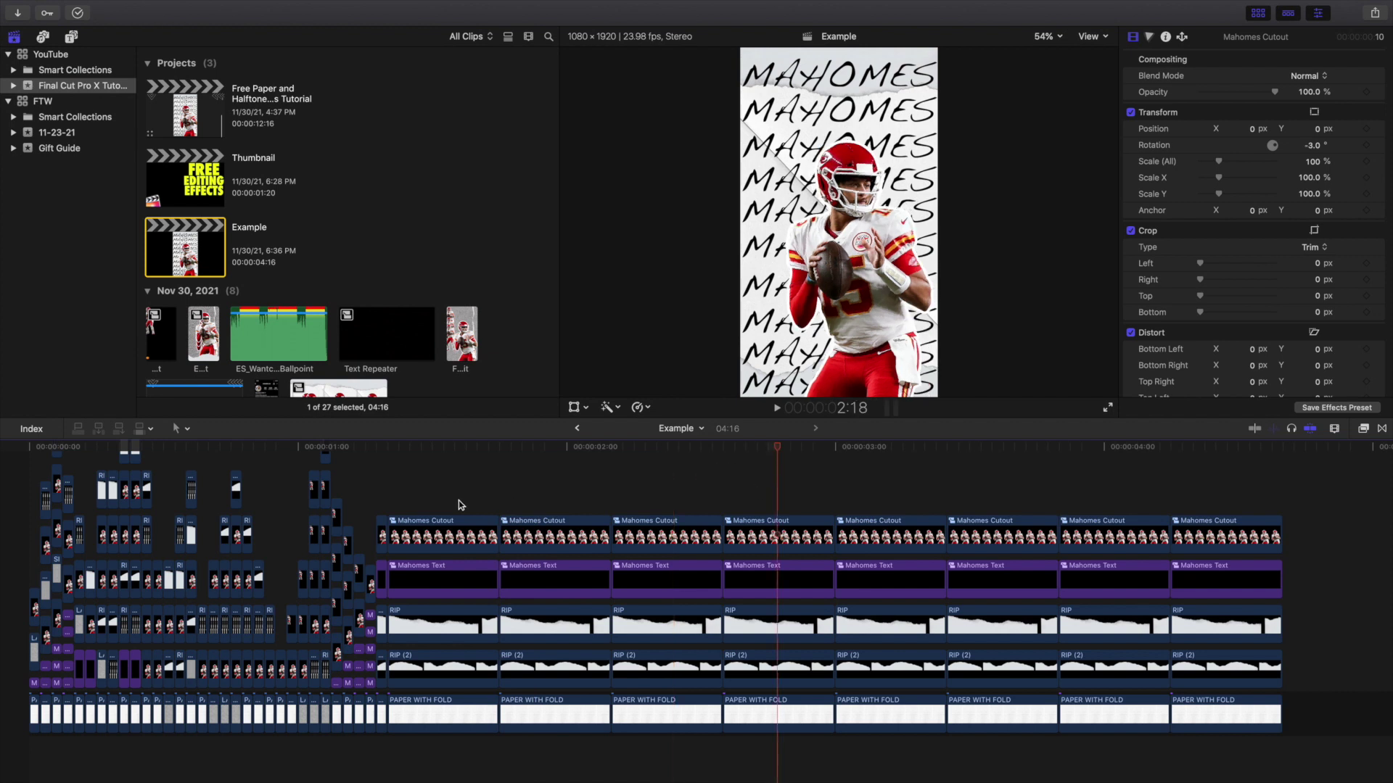
left_click(439, 501)
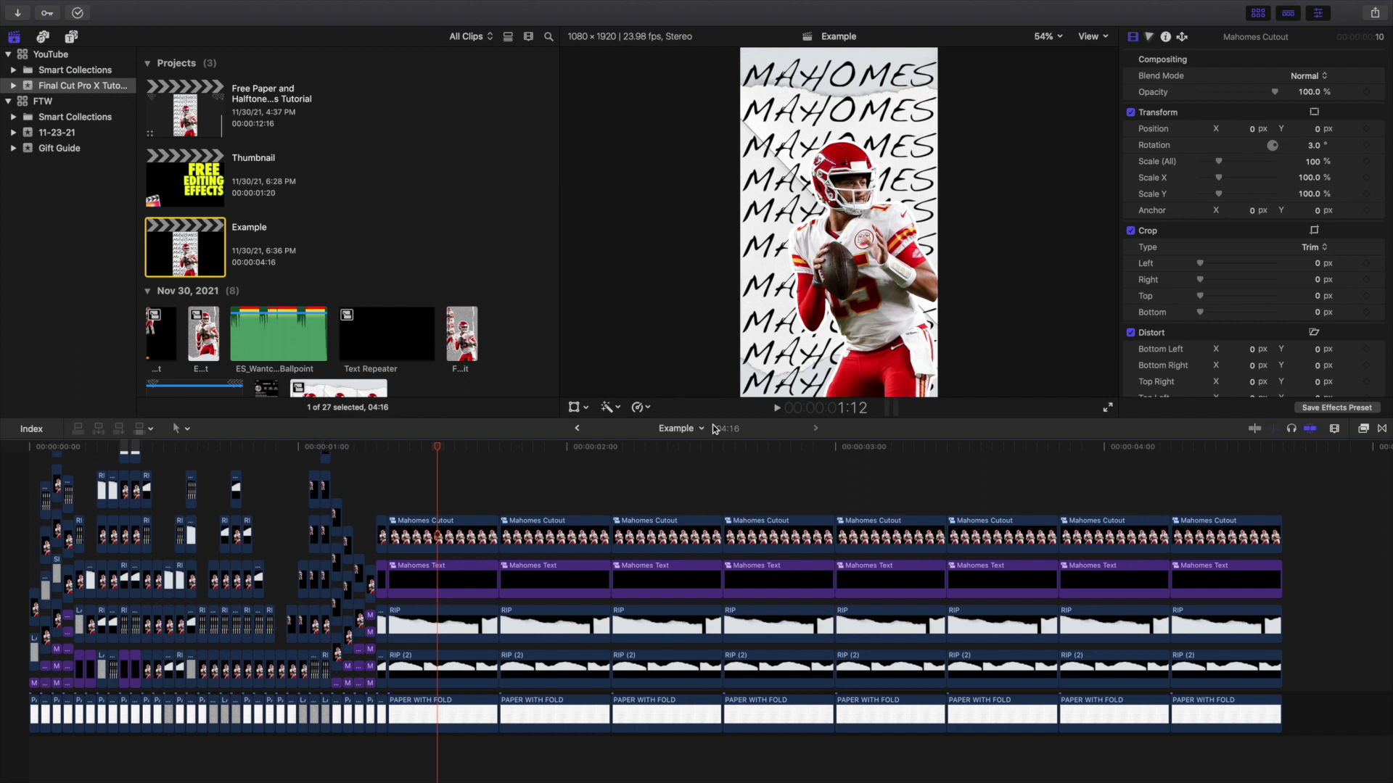
left_click(548, 483)
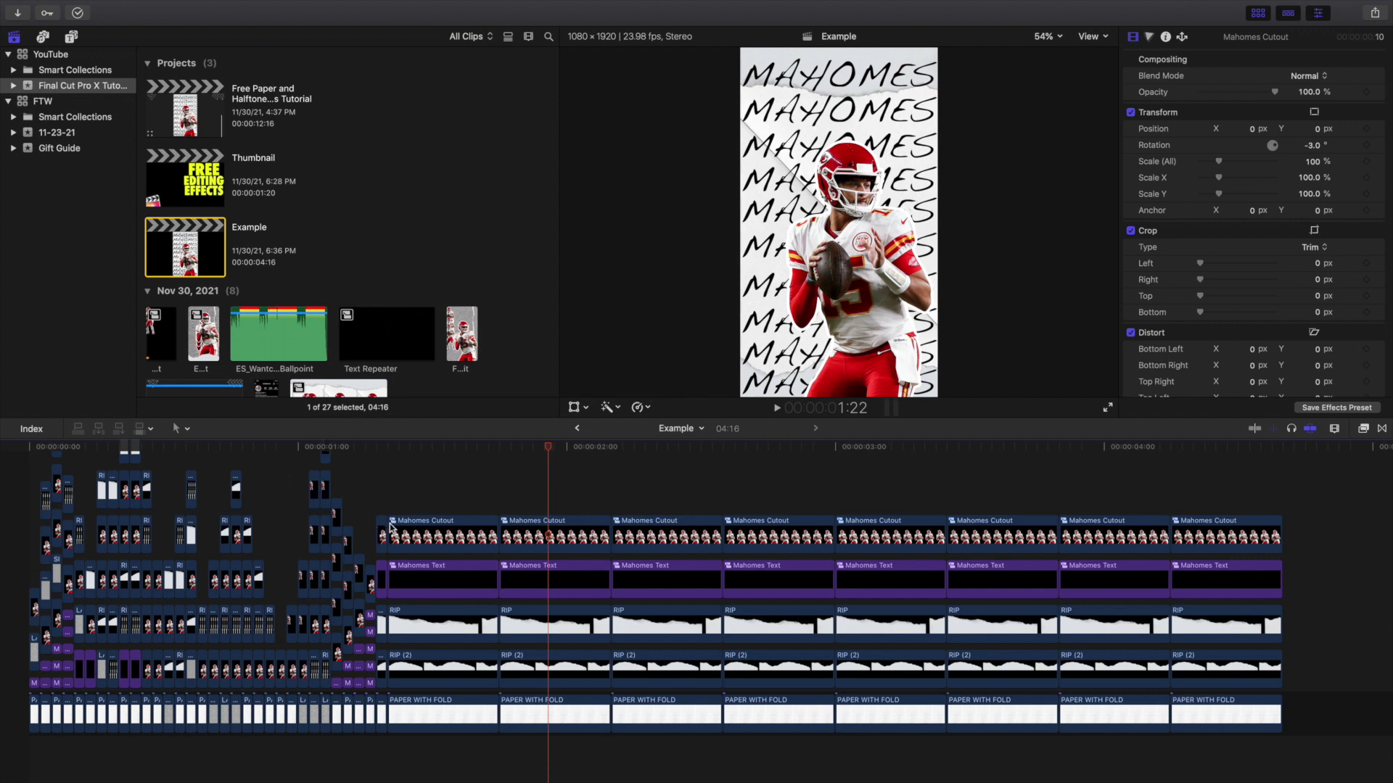
Step: Inspect the first Mahomes Cutout clip, then return the playhead to the timeline start
left_click(449, 531)
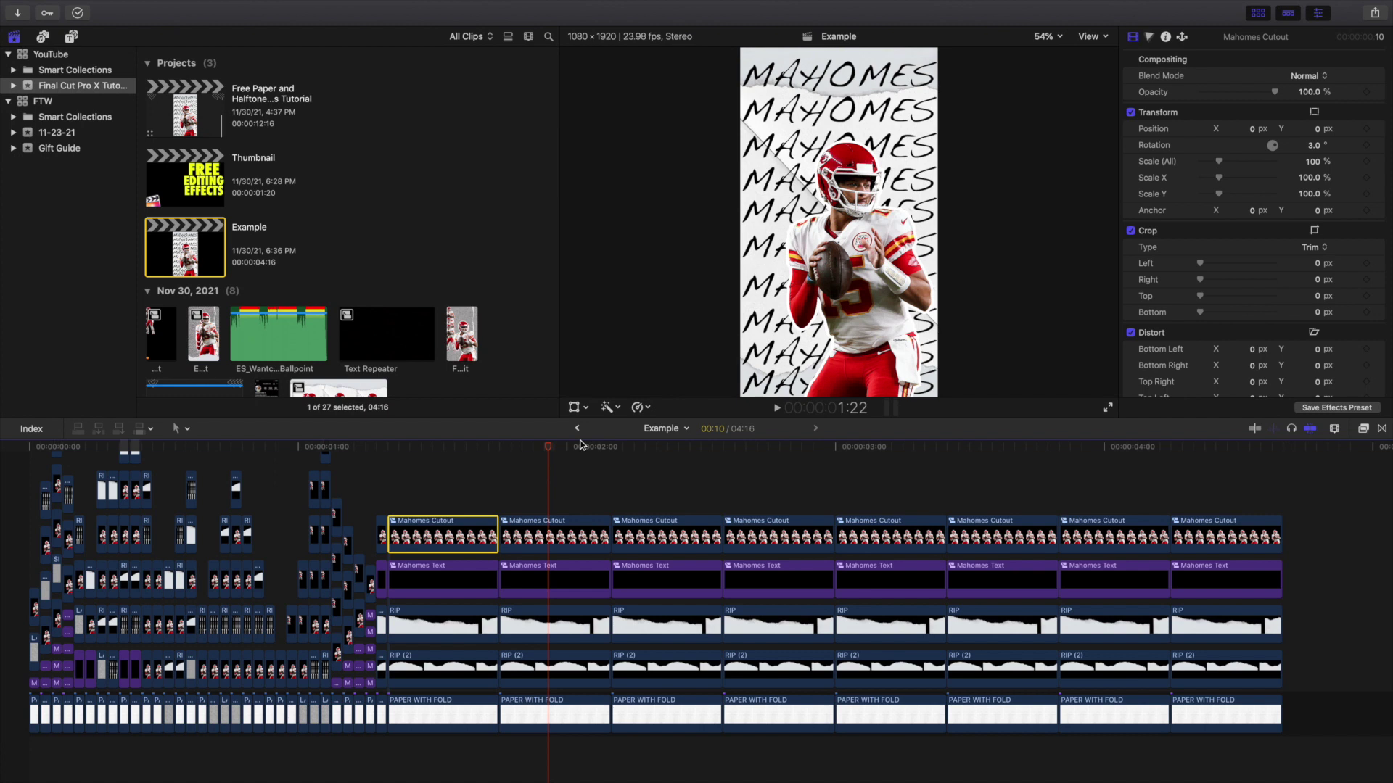
left_click(551, 486)
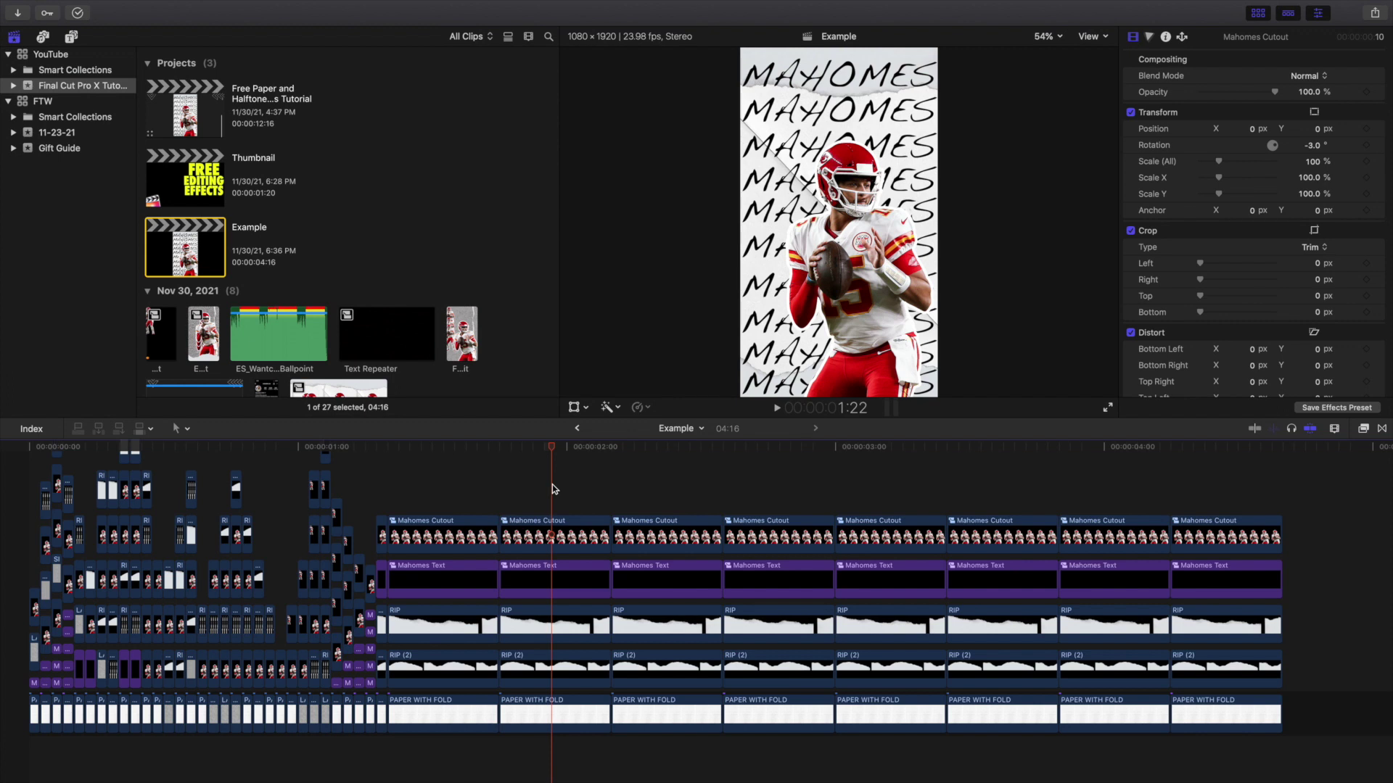
left_click(10, 535)
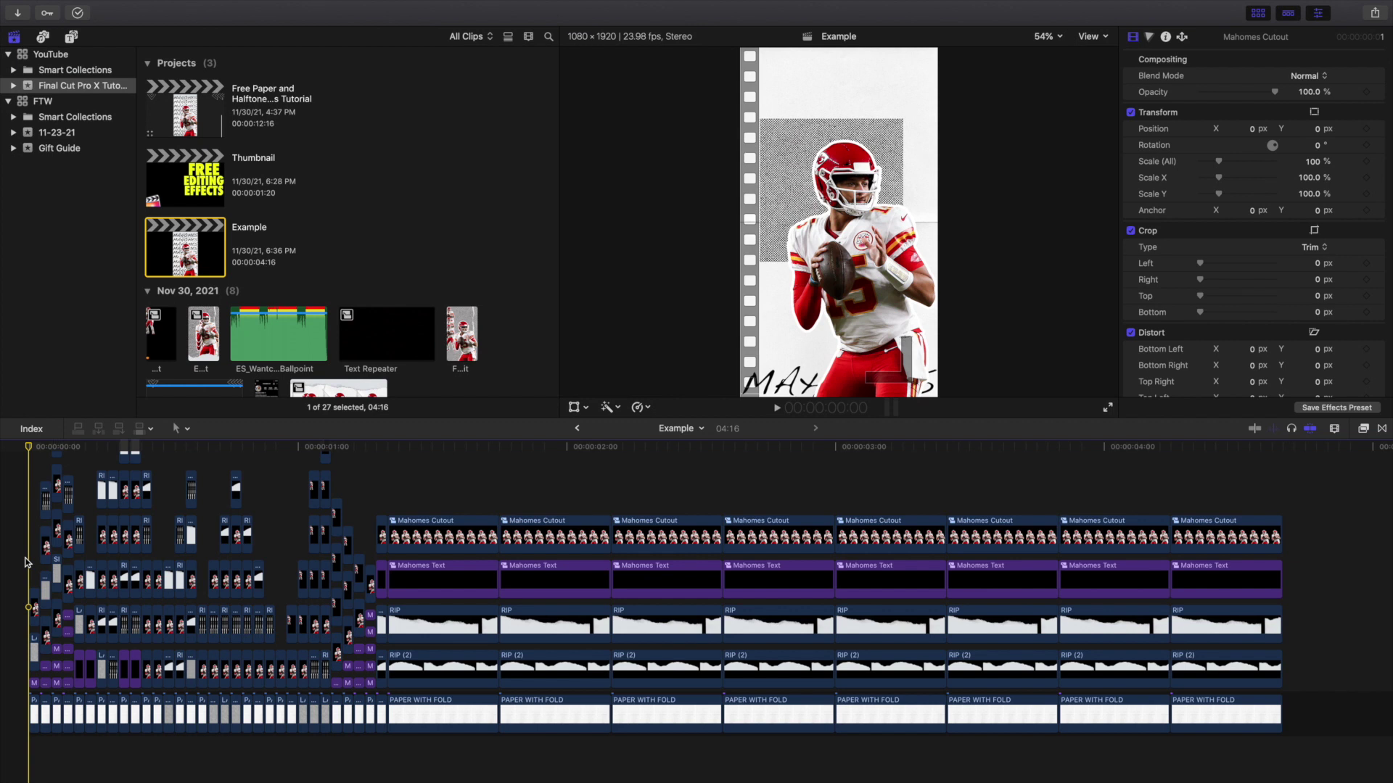
key("space")
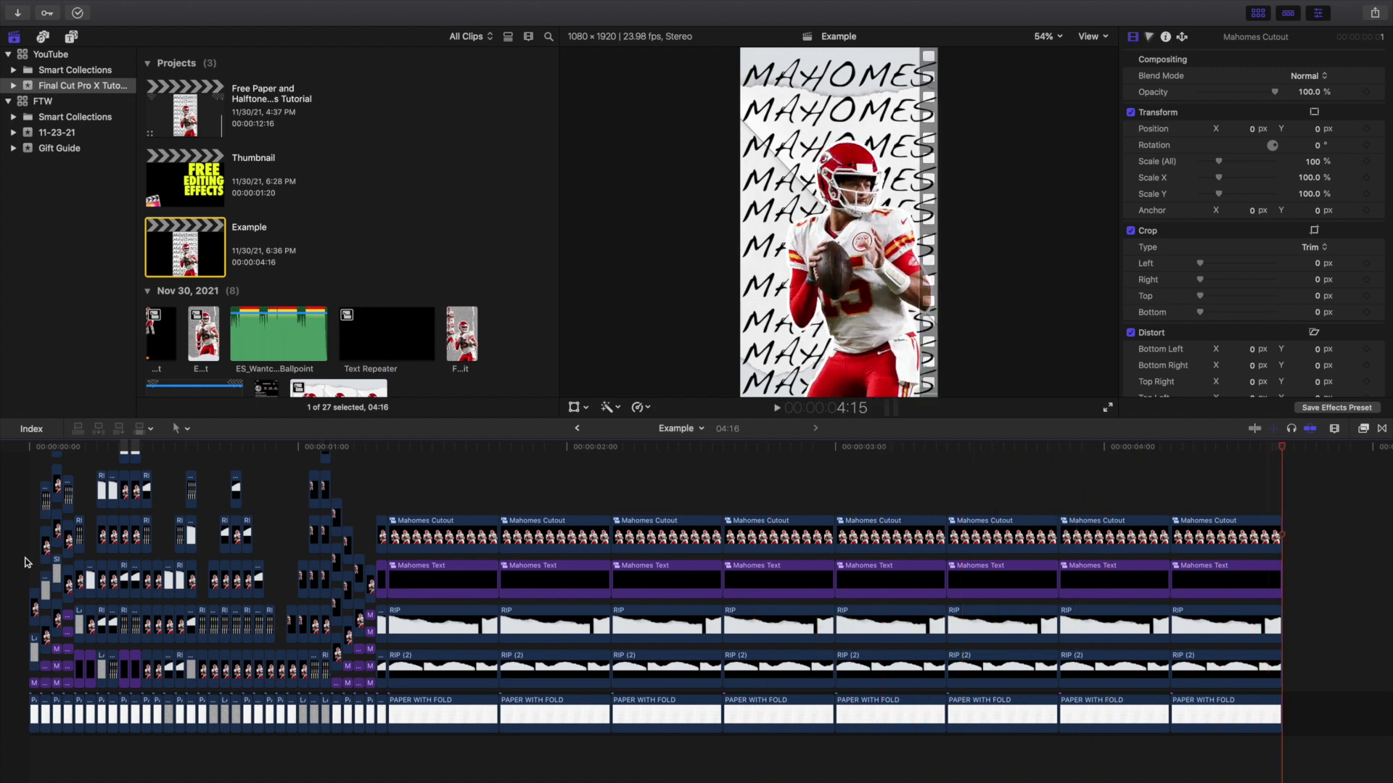
key("Home")
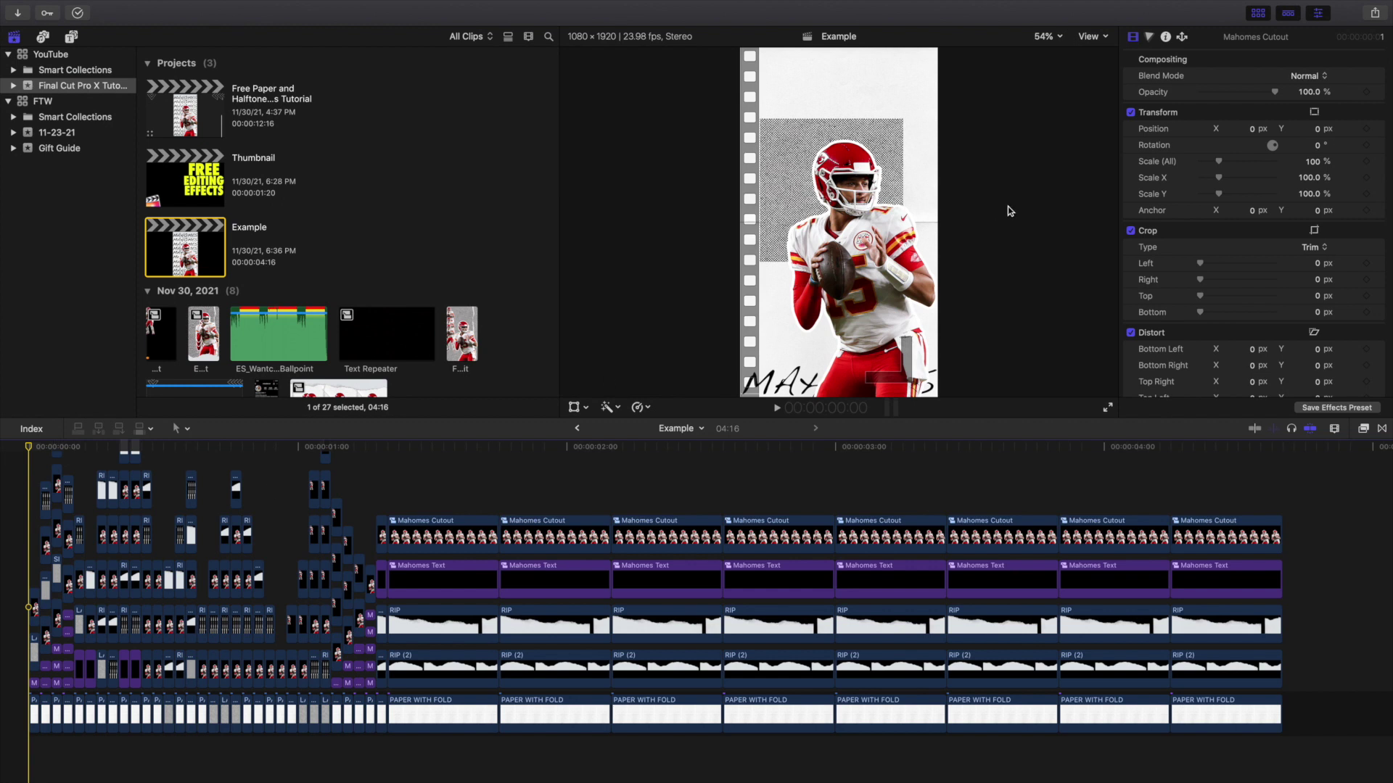
key("space")
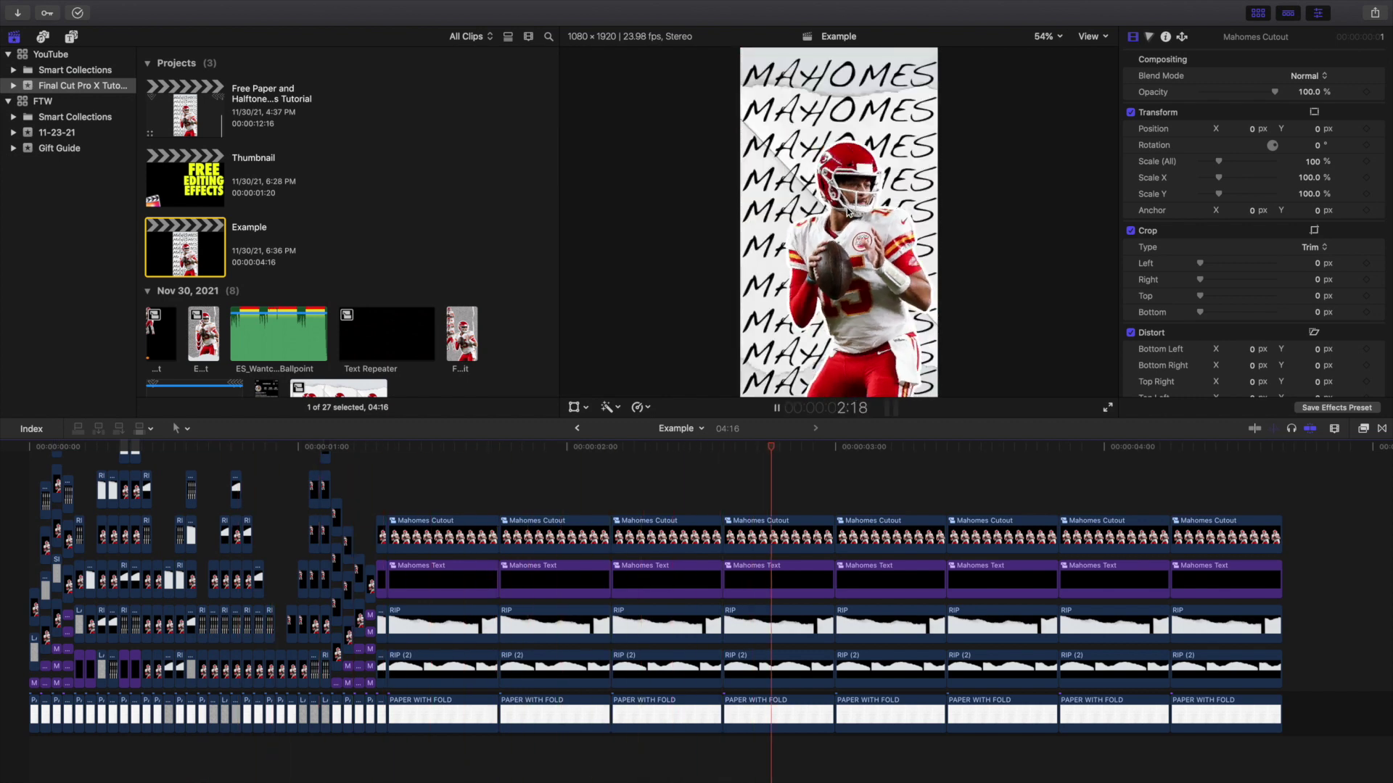
key("space")
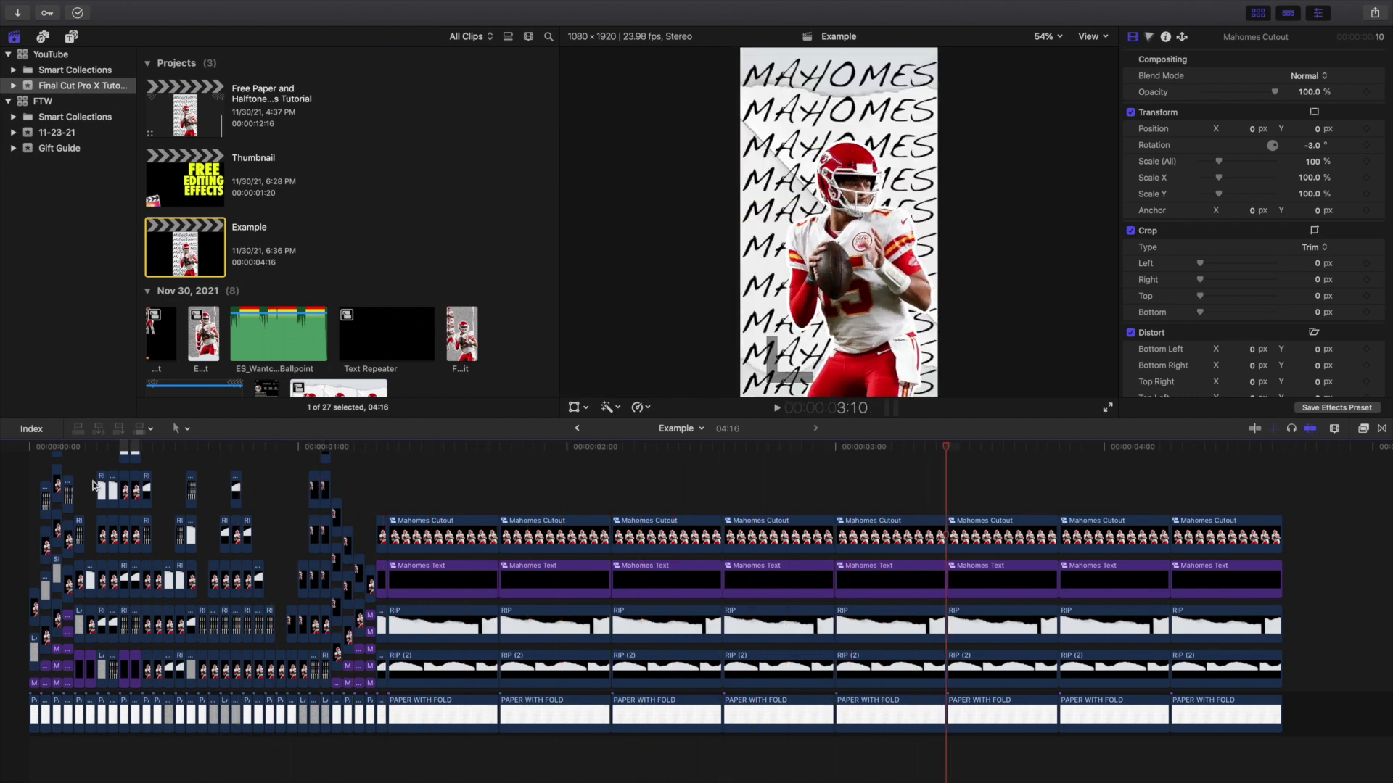
key("Home")
key("space")
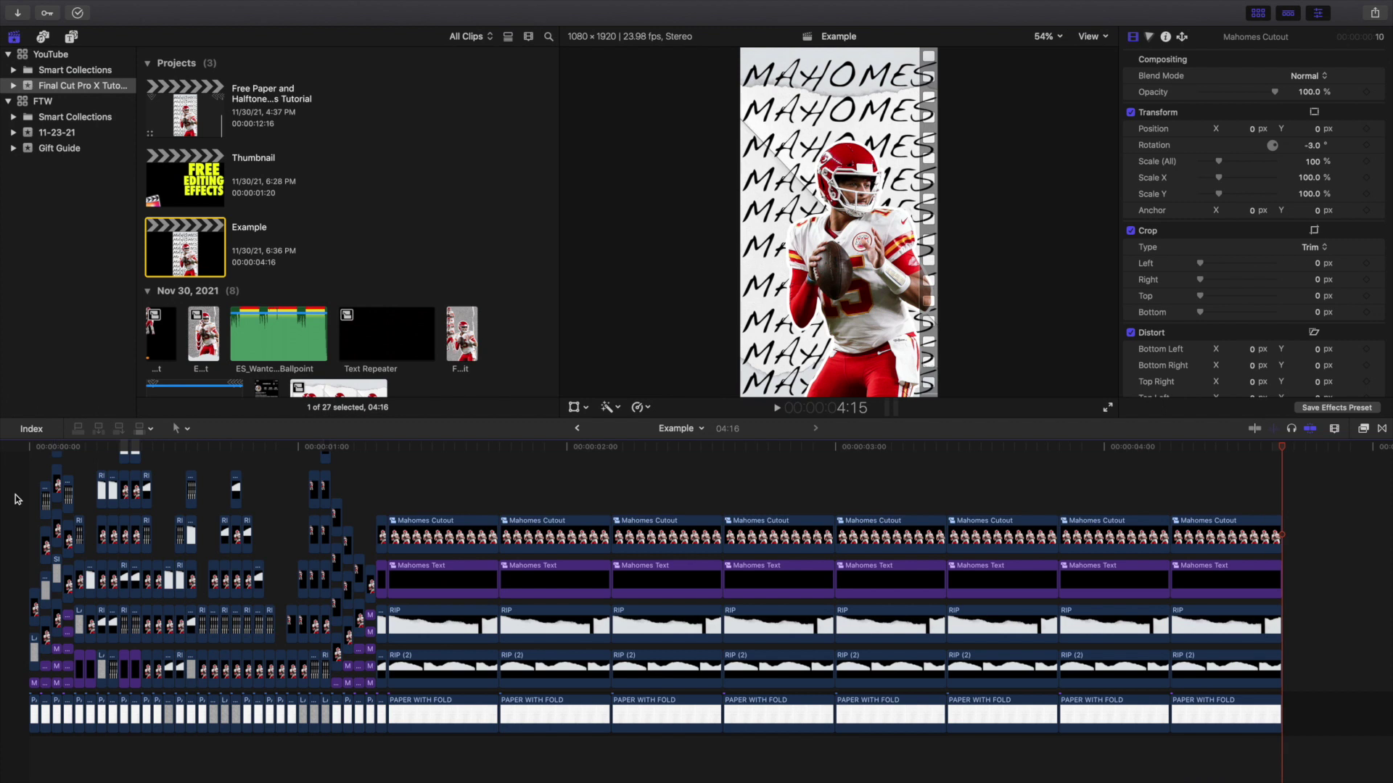
key("Home")
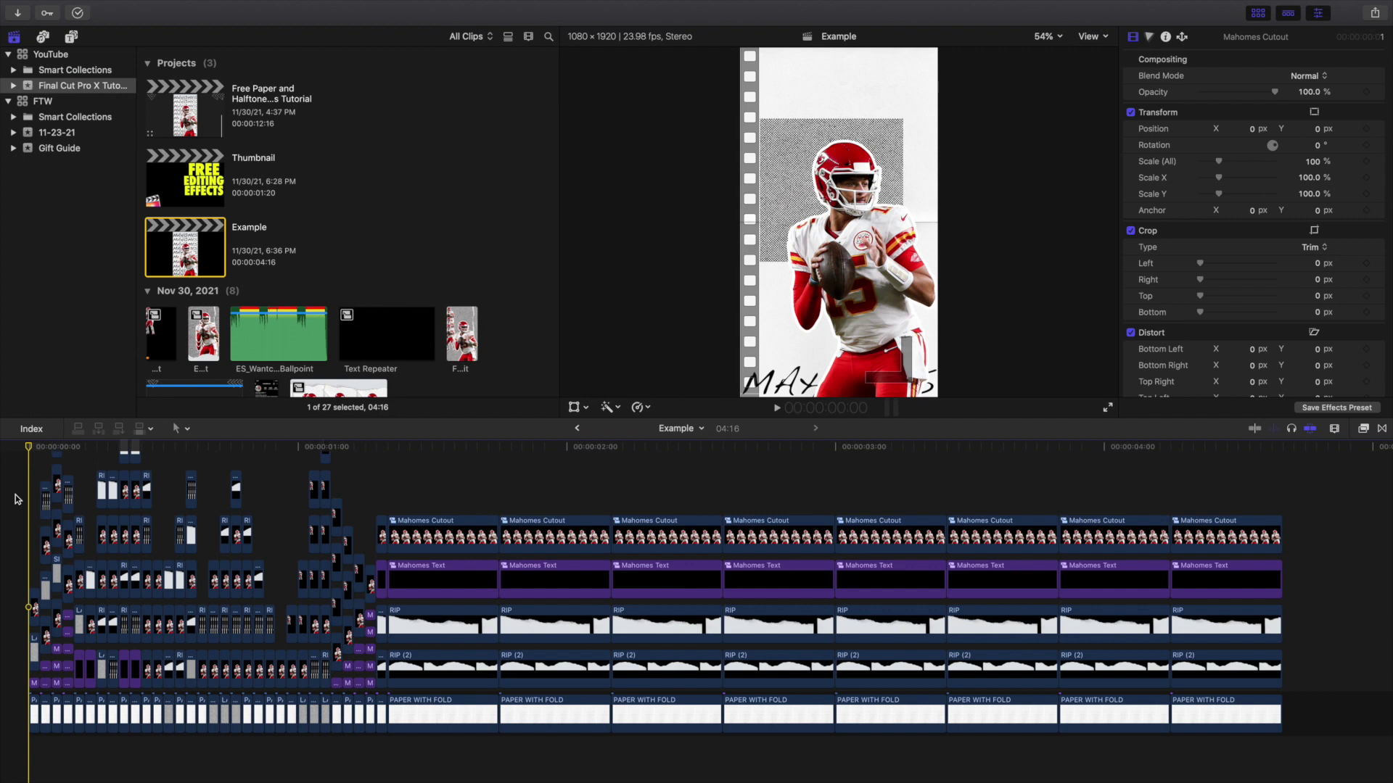
key("space")
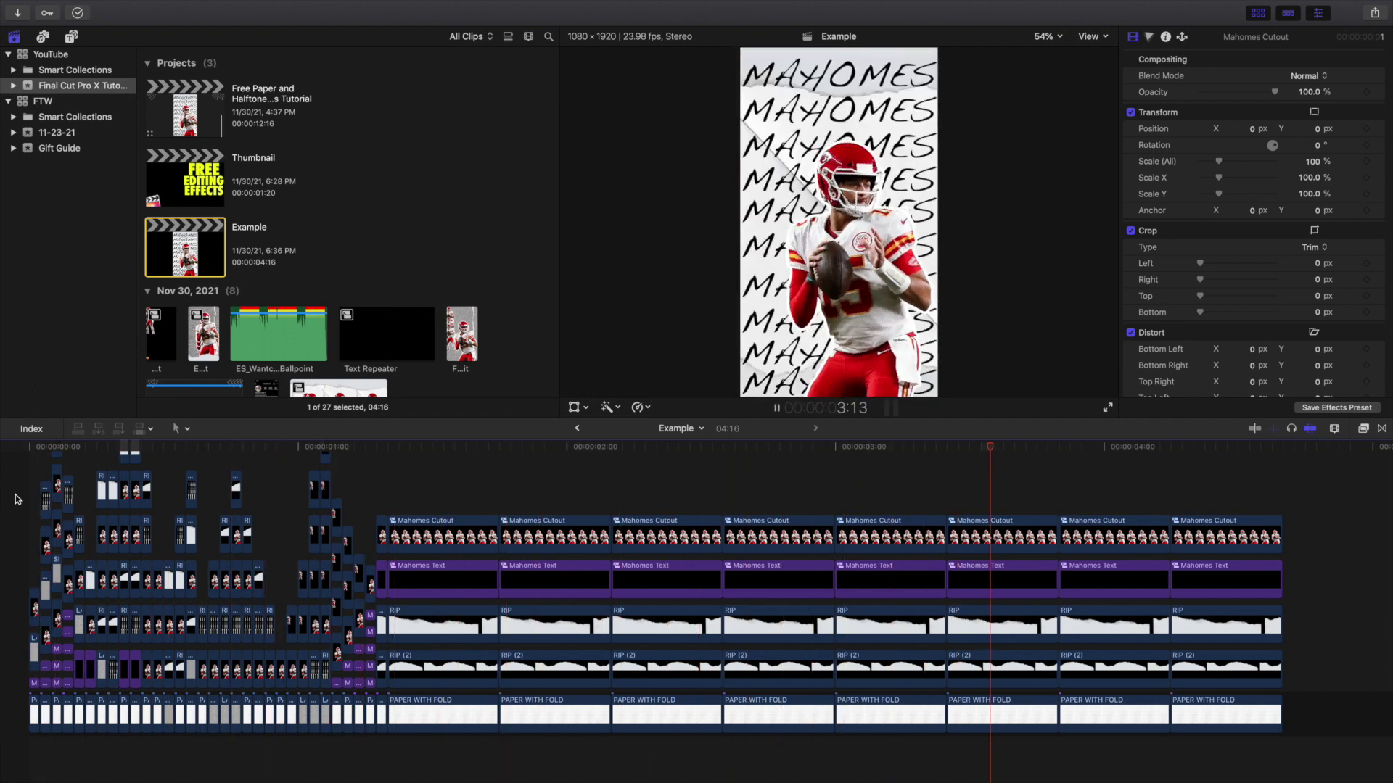
key("Home")
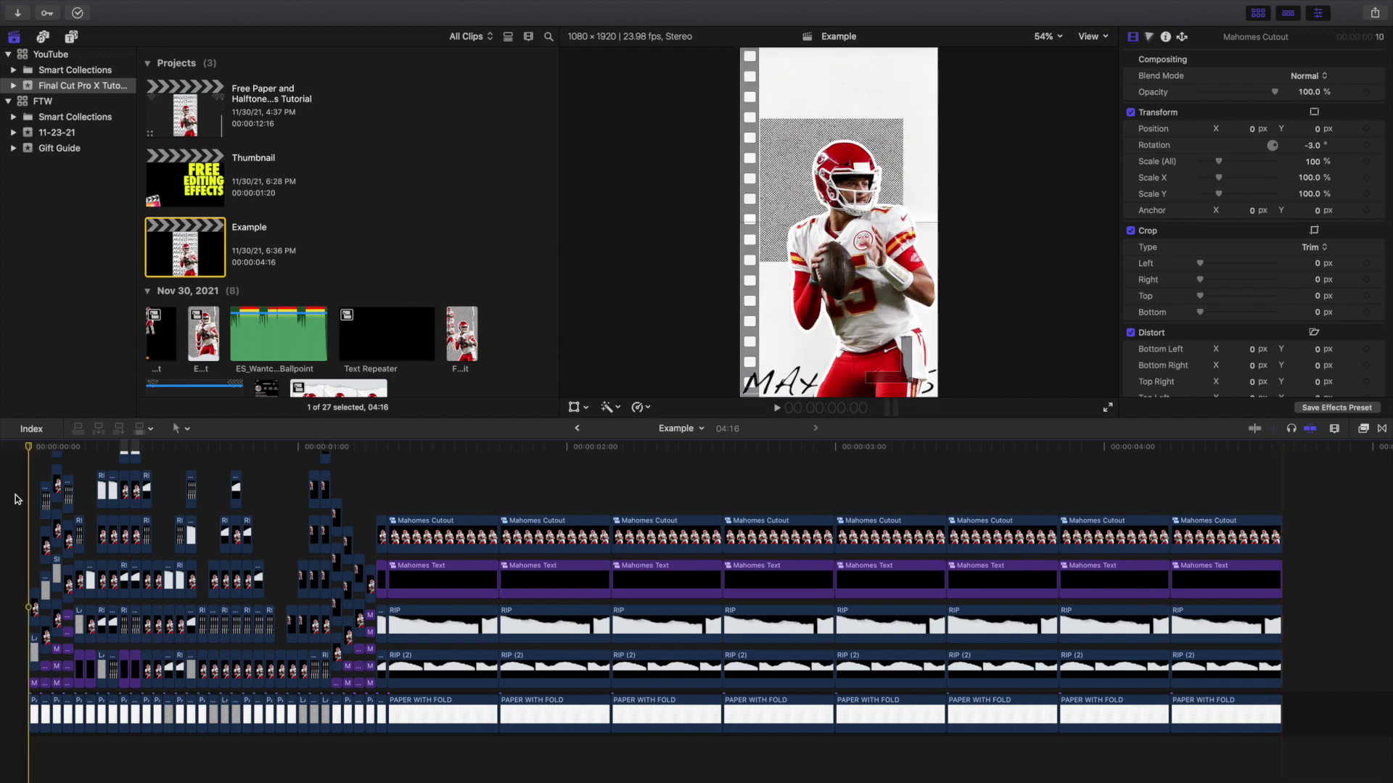
key("space")
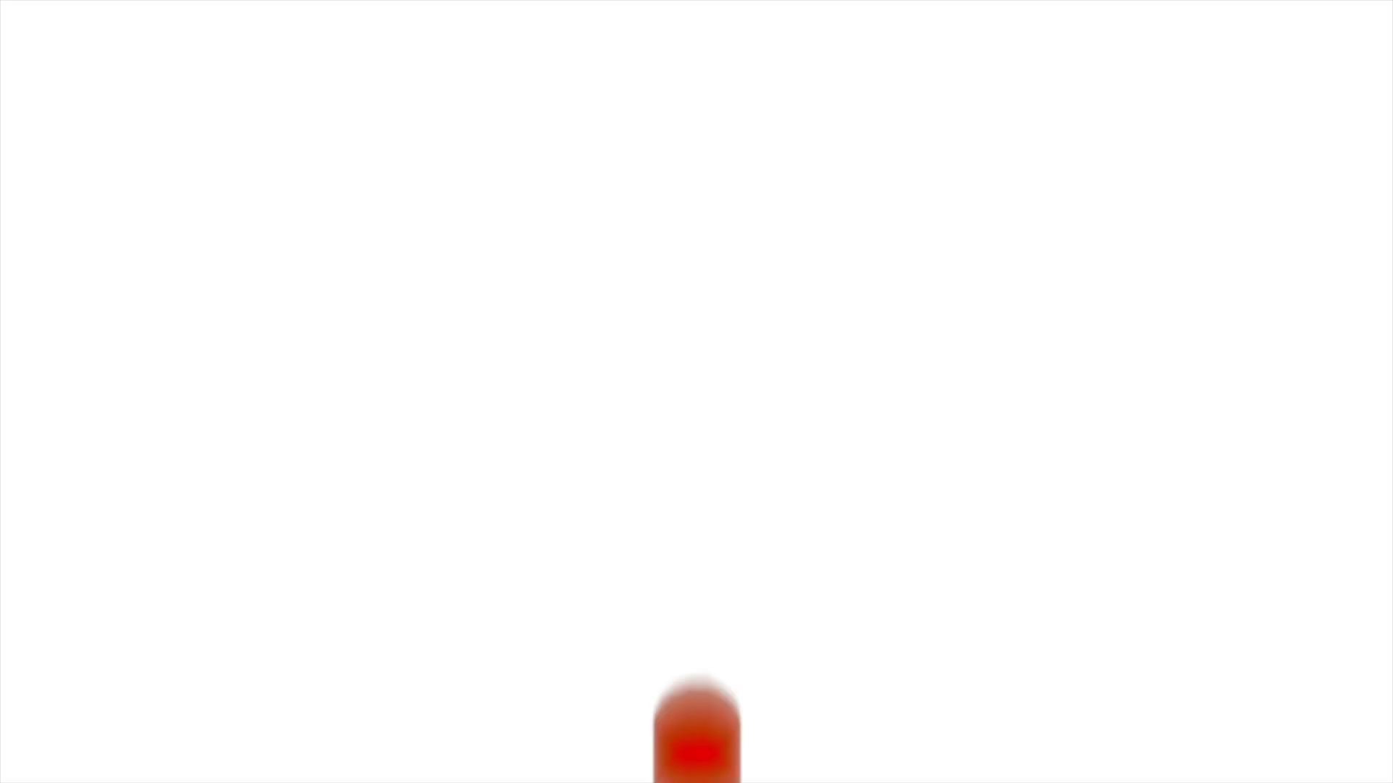